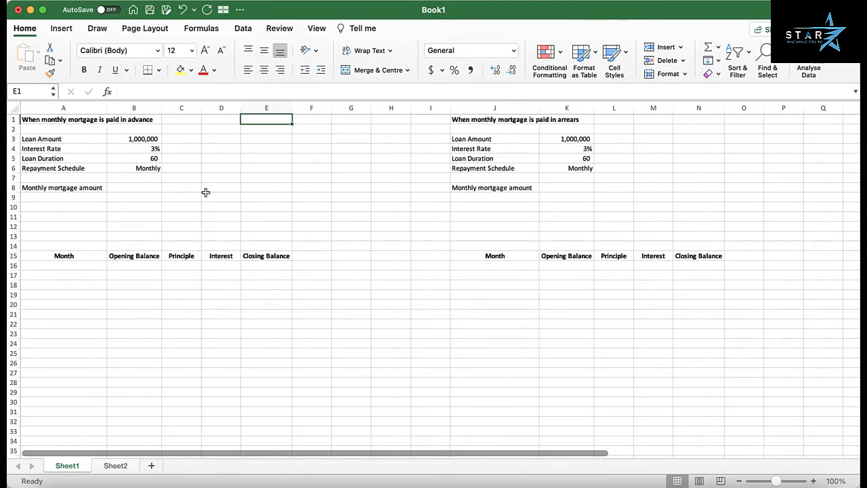
Examine the mortgage-paid-in-advance section, including its loan amount, interest rate, duration, repayment schedule and empty monthly mortgage amount cell
click(14, 108)
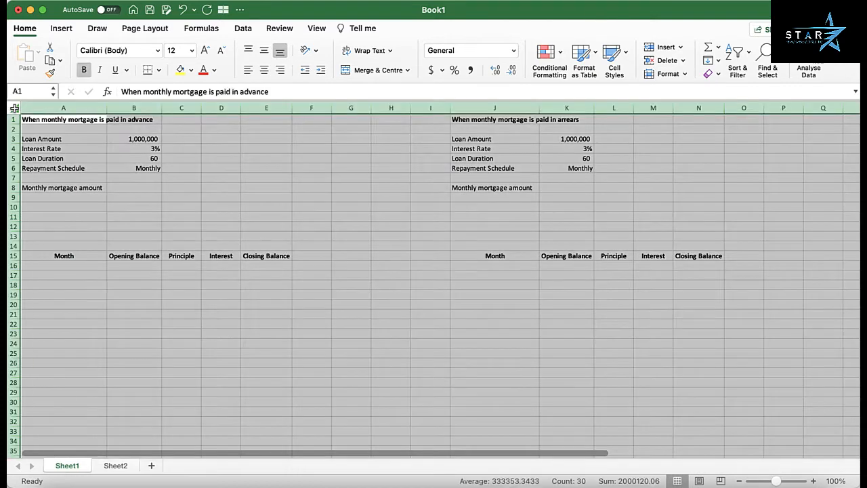
click(260, 147)
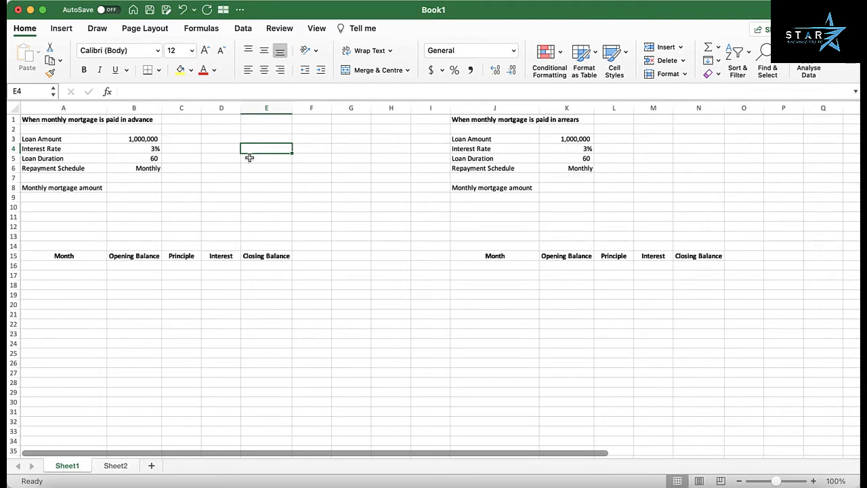
click(141, 188)
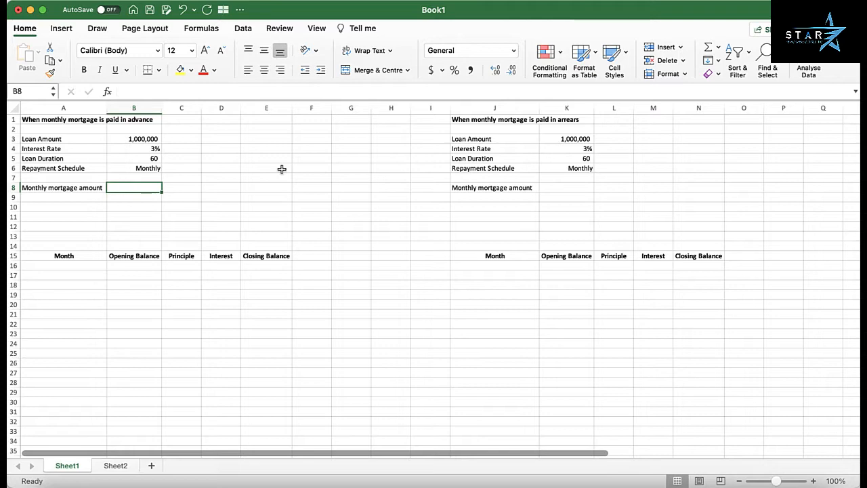
drag(27, 120, 306, 314)
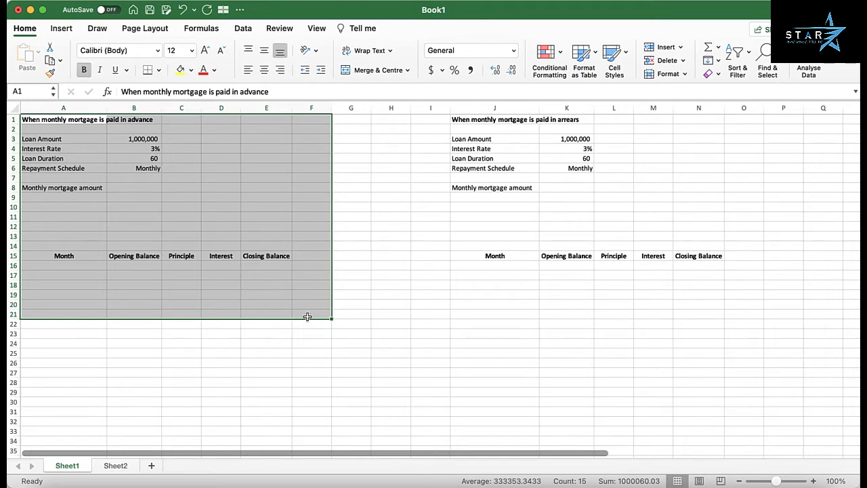
click(124, 187)
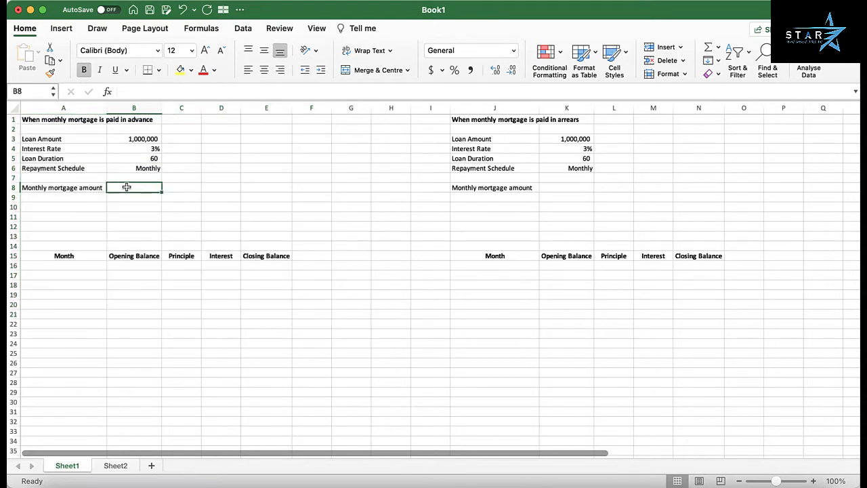
click(12, 139)
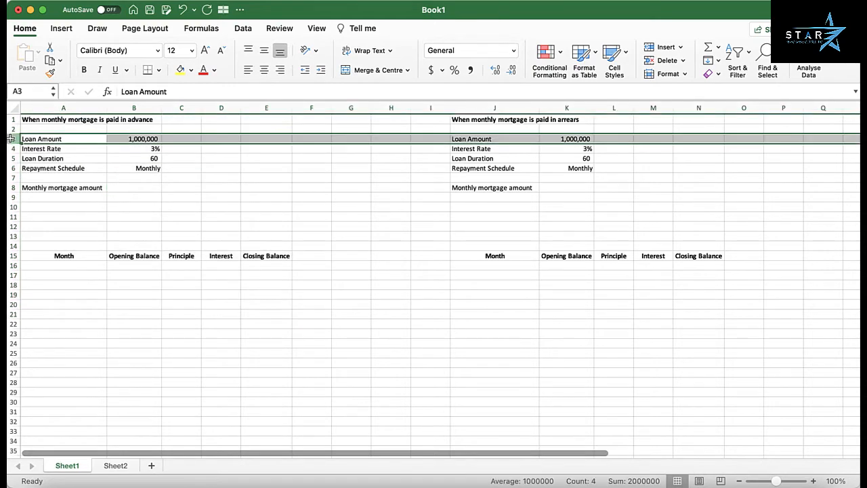
click(11, 148)
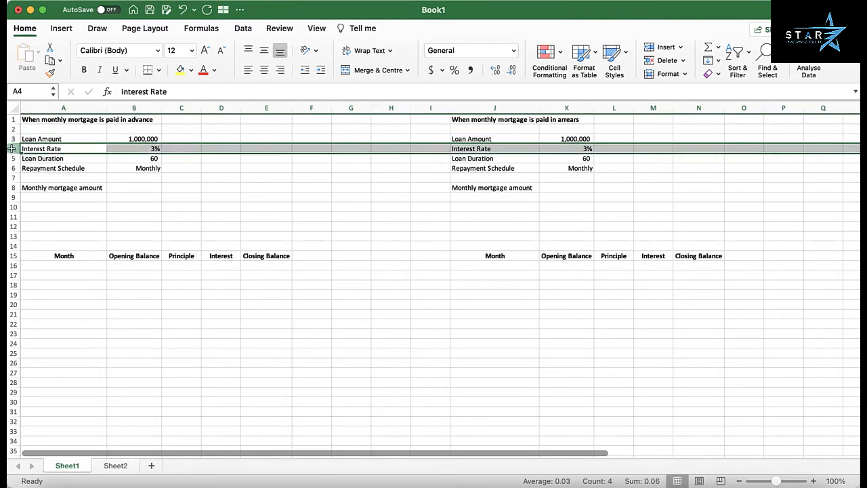
click(11, 158)
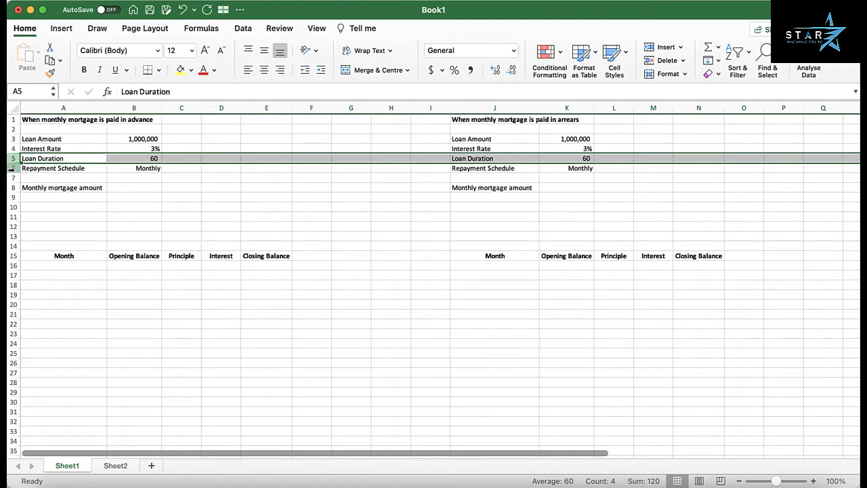
click(12, 167)
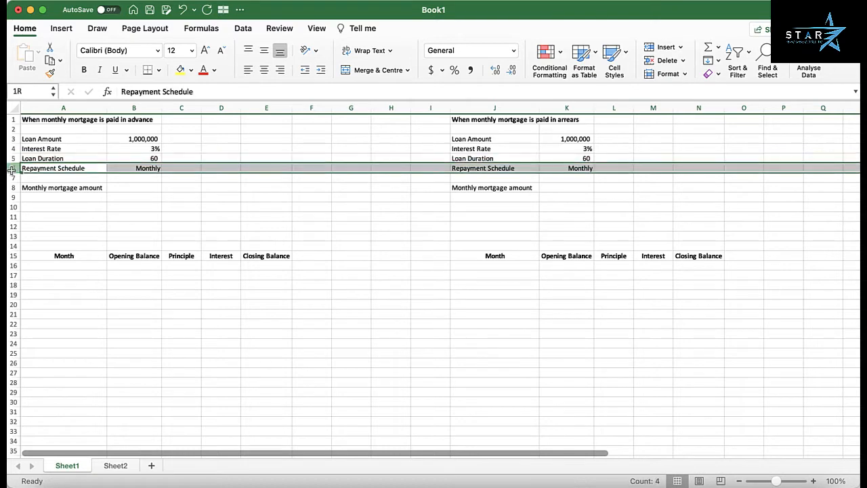
click(84, 192)
click(147, 191)
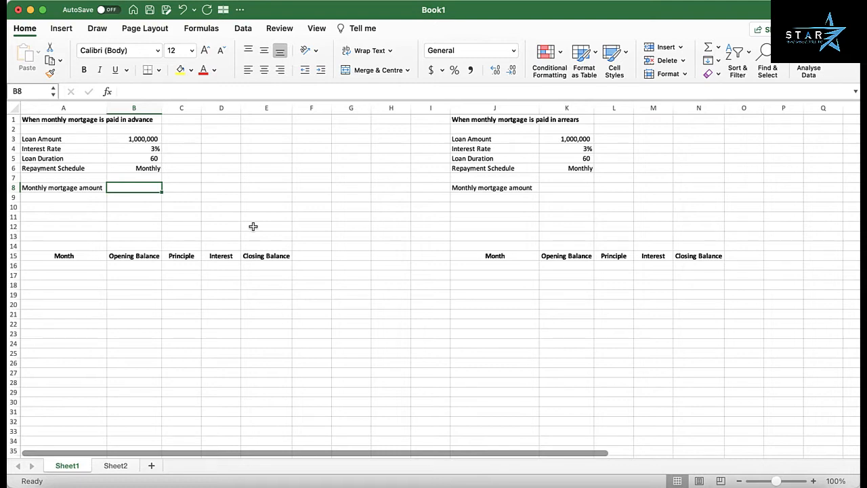
click(207, 30)
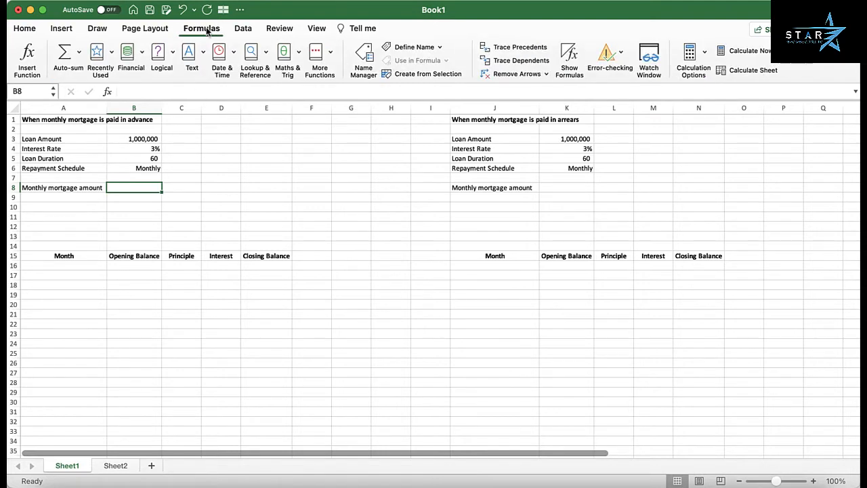
click(143, 57)
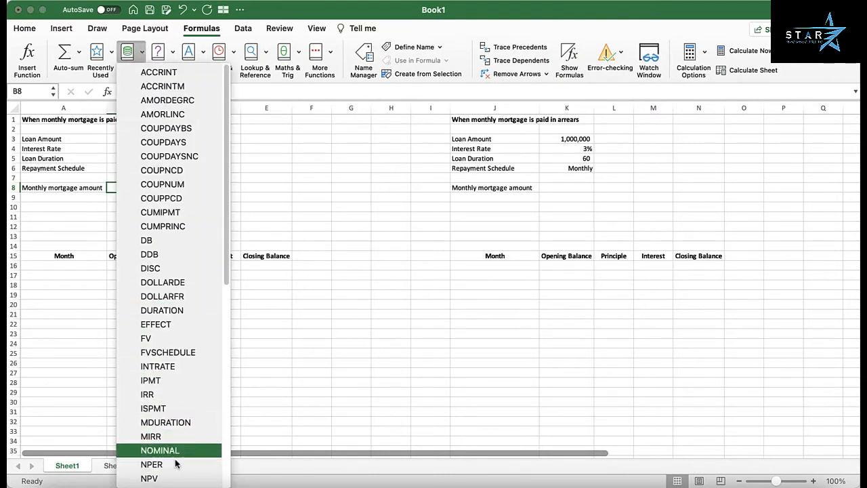
scroll(177, 440, down, 5)
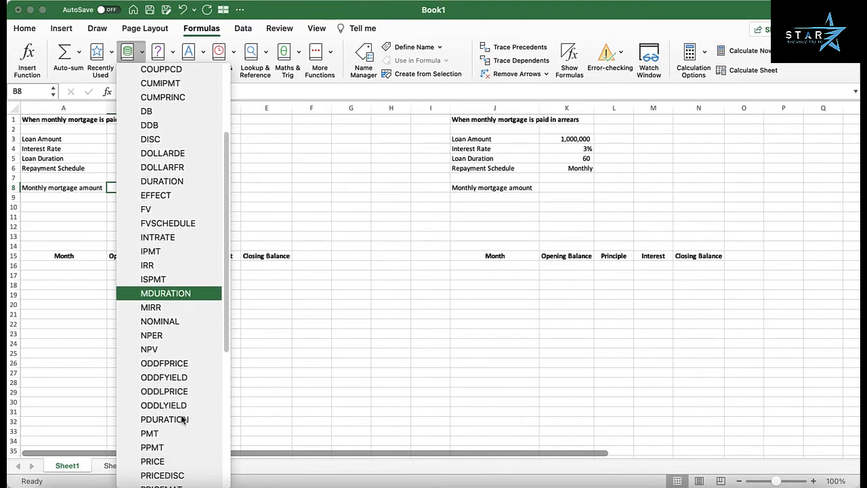
click(163, 412)
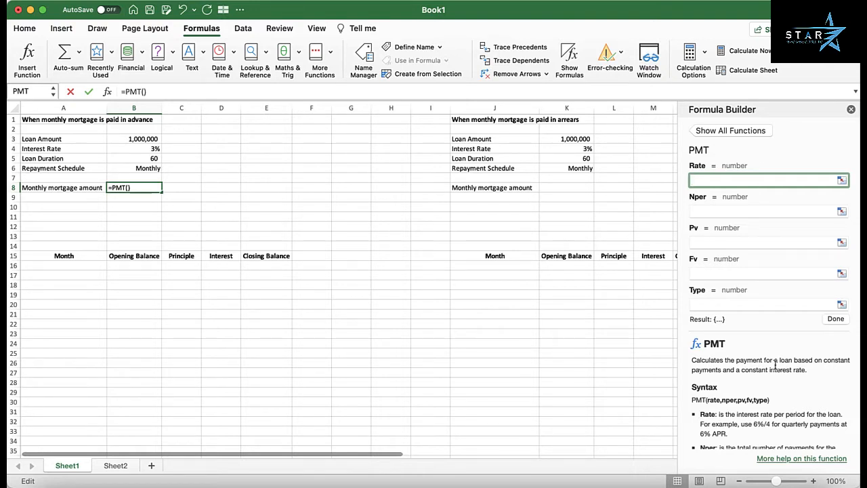
click(851, 109)
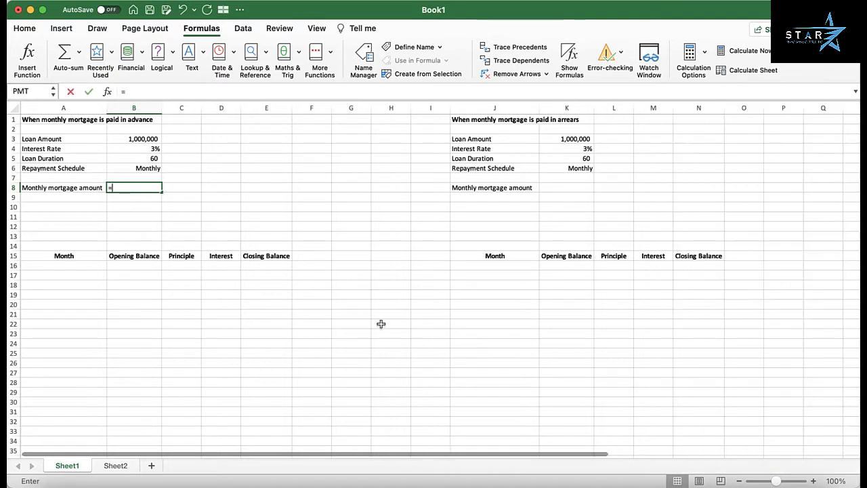
Calculate the monthly mortgage amount paid in advance in B8 with the formula =PMT(B4/12,B5,-B3,0,1)
text(pm)
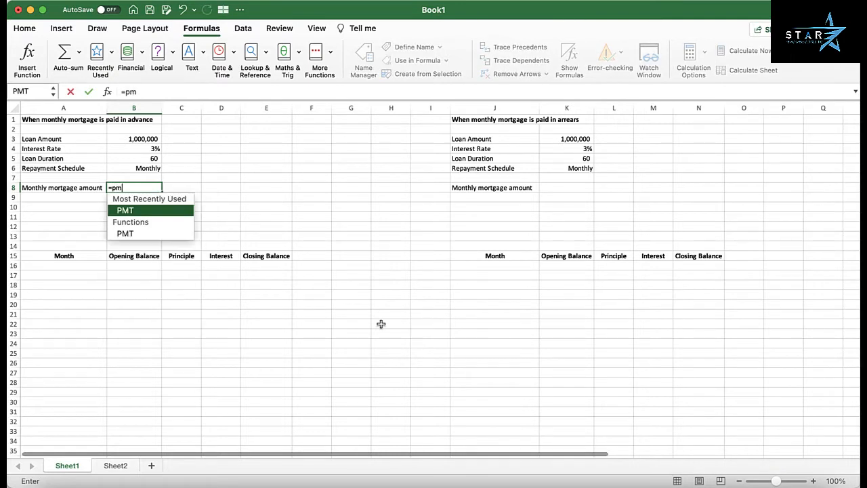
text(t)
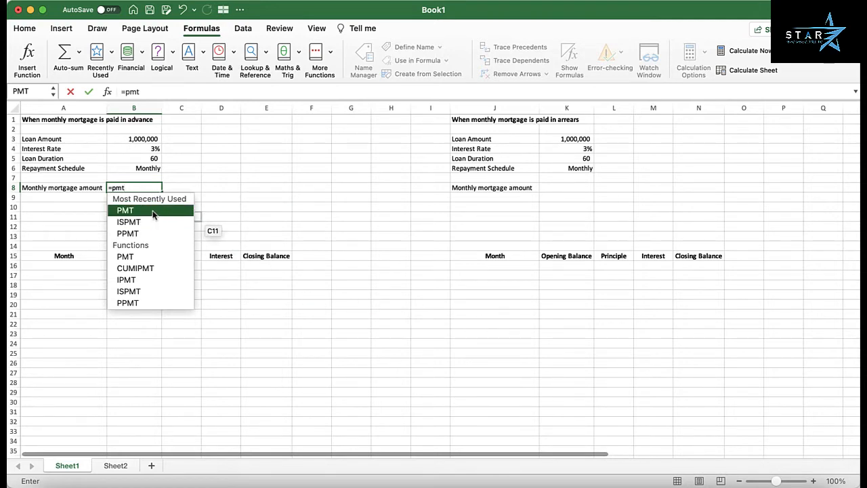
text(()
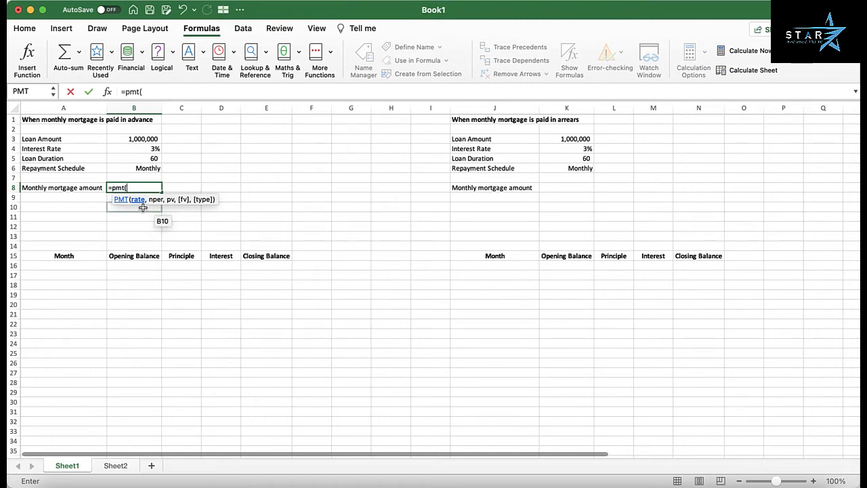
click(155, 152)
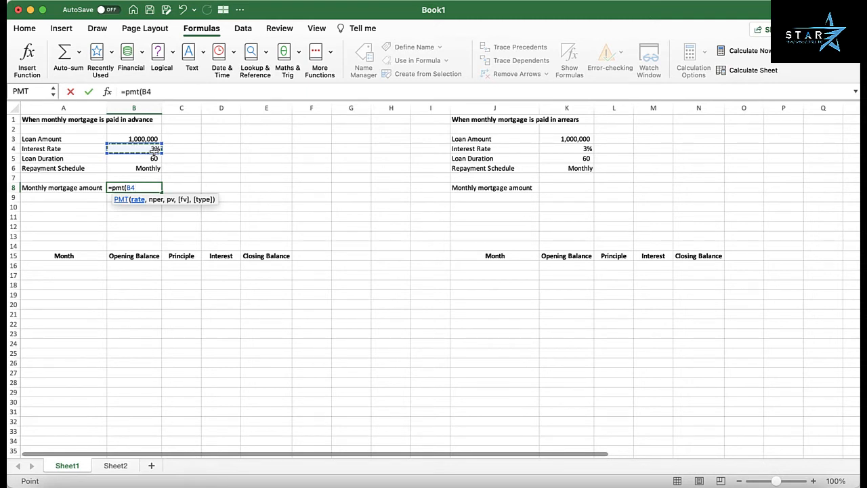
text(/12)
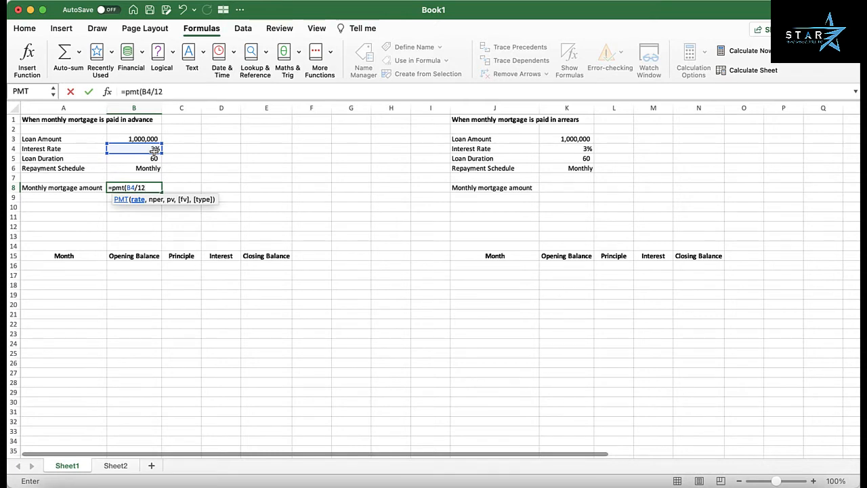
text(,)
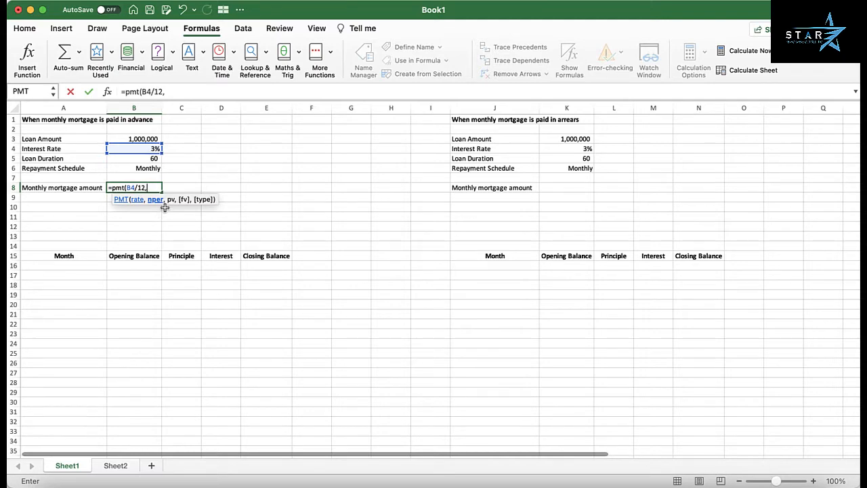
click(157, 159)
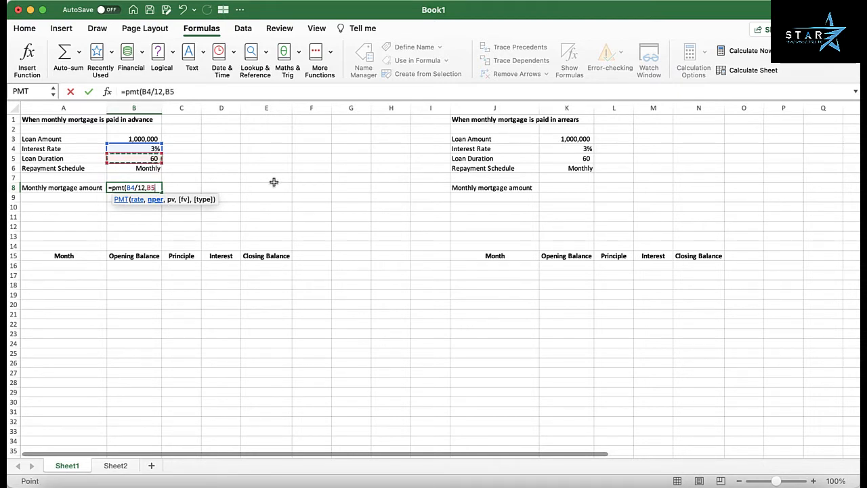
text(,-)
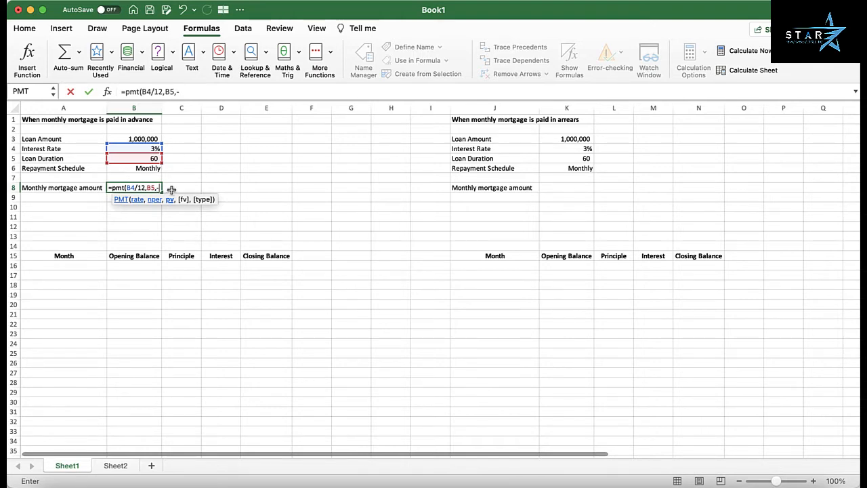
click(152, 138)
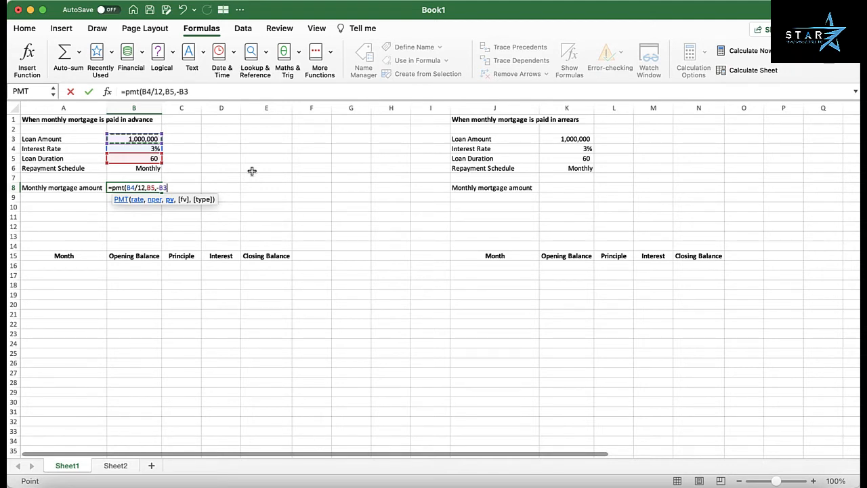
text(,)
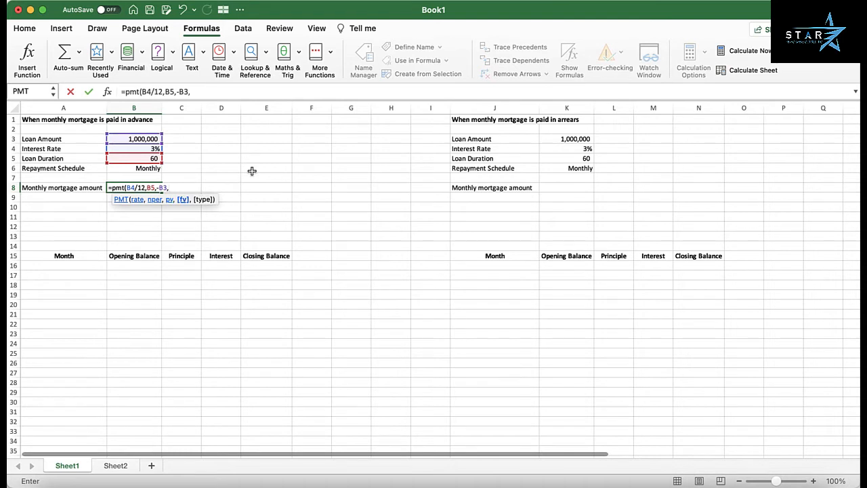
text(0,)
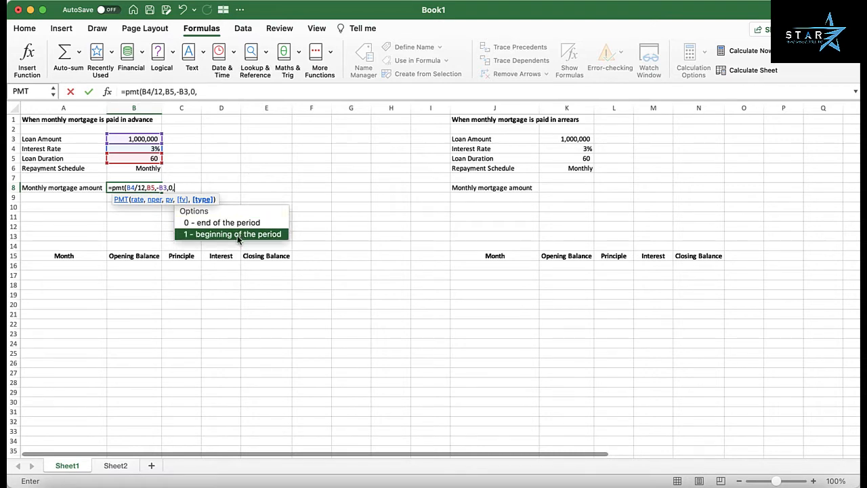
double_click(238, 234)
text())
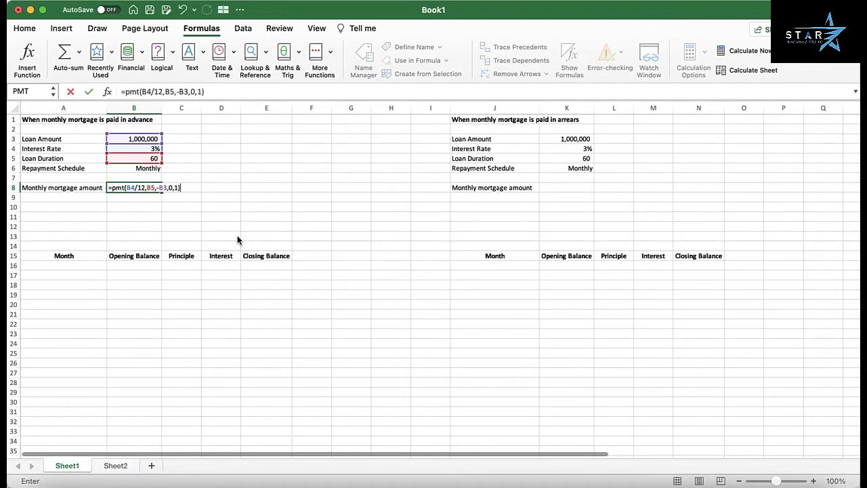
key(Return)
key(Up)
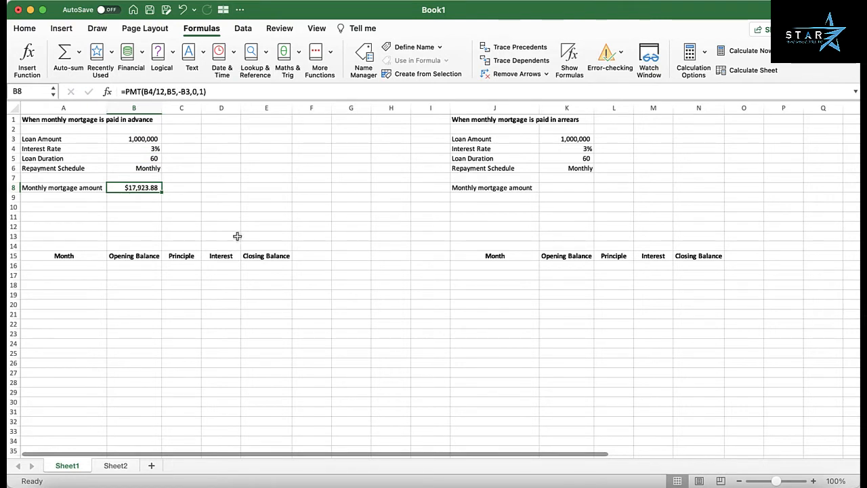
Enter 1 as the first month in A16 and a formula in A17 adding 1 to the month above
click(96, 267)
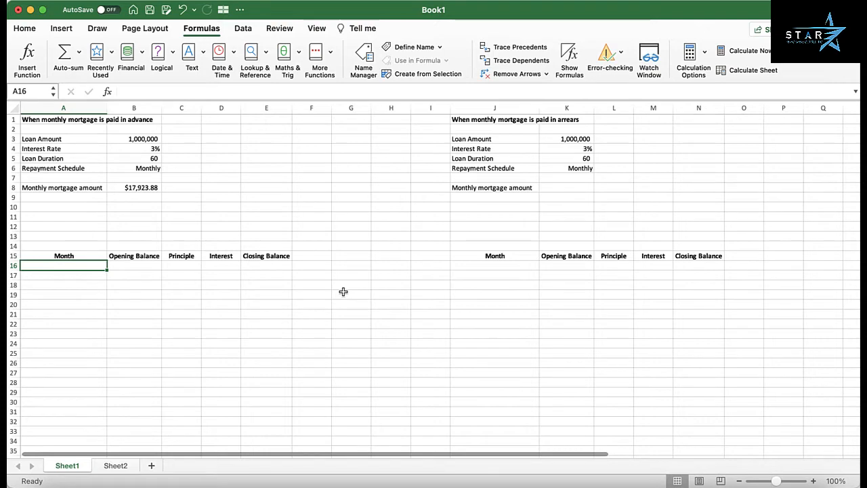
text(1)
key(Return)
text(=)
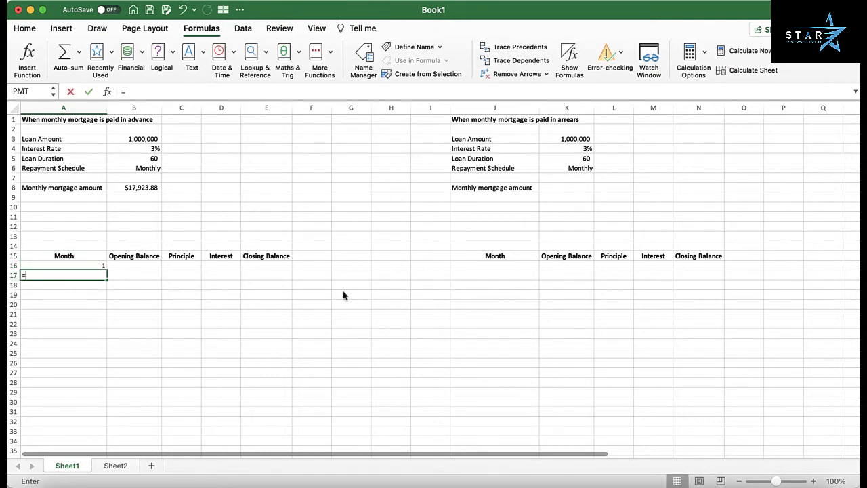
key(Up)
key(Return)
Copy the month formula from A17 down the Month column, starting at A18, to number the remaining months
key(Up)
key(super+c)
key(Down)
key(shift+Down)
key(shift+Down)
key(shift+Down)
key(shift+Down)
key(shift+Down)
key(shift+Down)
key(shift+Down)
key(shift+Down)
key(shift+Down)
key(shift+Down)
key(shift+Down)
key(shift+Down)
key(shift+Down)
key(shift+Down)
key(shift+Down)
key(shift+Down)
key(shift+Down)
key(shift+Down)
key(shift+Down)
key(shift+Down)
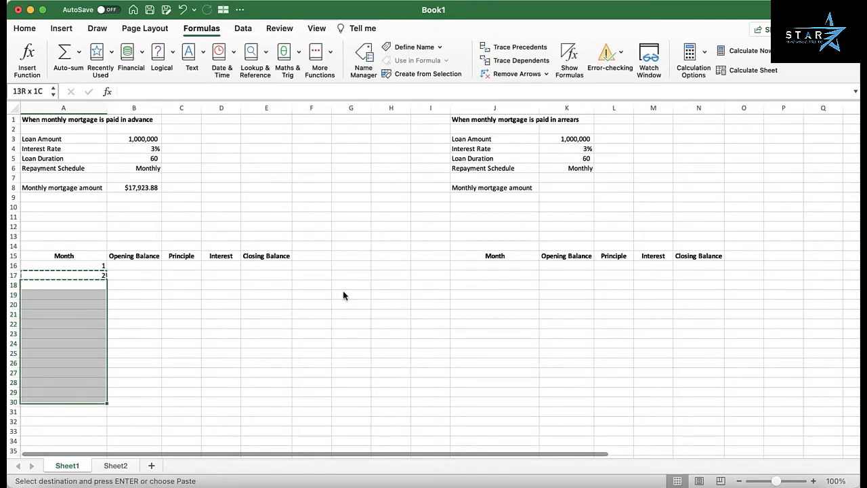
key(shift+Down)
key(shift+Down)
key(shift+Down)
key(shift+Down)
key(shift+Down)
key(shift+Down)
key(shift+Down)
key(shift+Down)
key(shift+Down)
key(shift+Down)
key(shift+Down)
key(shift+Down)
key(shift+Down)
key(shift+Down)
key(shift+Down)
key(shift+Down)
key(shift+Down)
key(shift+Down)
key(shift+Down)
key(shift+Down)
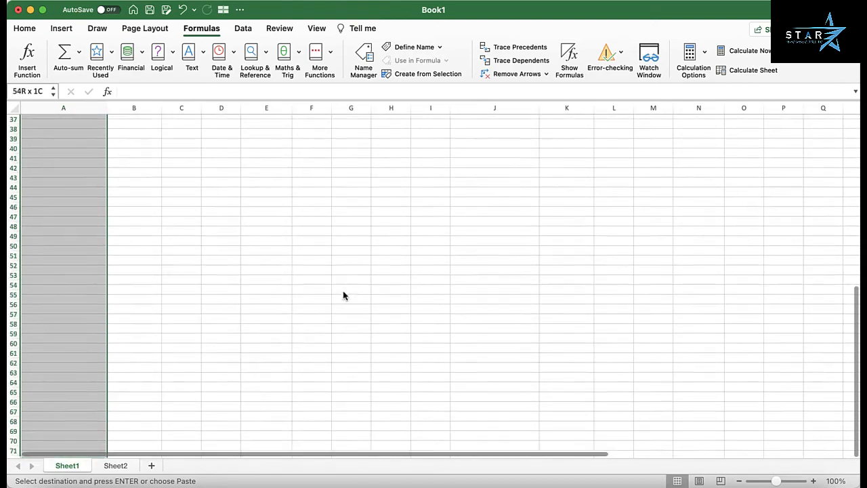
key(Return)
Set the month 1 opening balance in B16 to the loan amount with the formula =B3
key(Up)
key(Up)
key(Up)
key(Up)
key(Up)
key(Up)
key(Up)
key(Up)
key(Up)
key(Up)
key(Up)
key(Up)
key(Up)
key(Up)
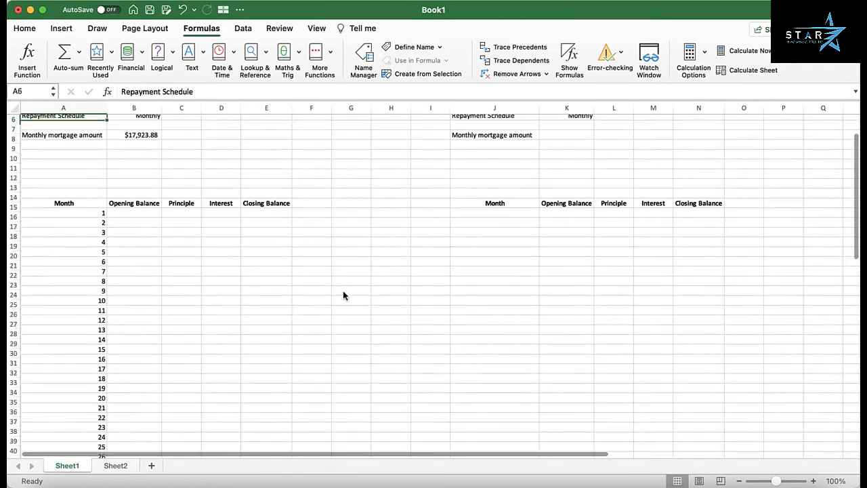
key(Down)
key(Down)
key(Down)
key(Down)
key(Down)
key(Down)
key(Down)
key(Down)
key(Down)
key(Down)
key(Down)
key(Down)
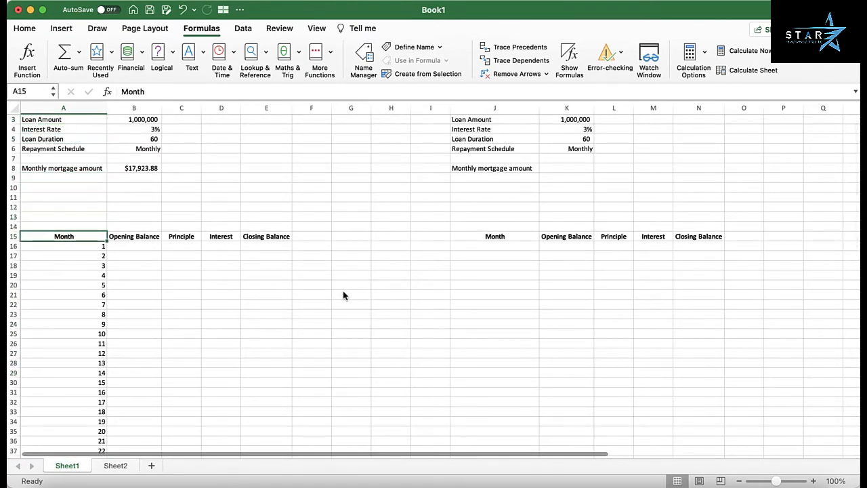
key(Right)
text(=)
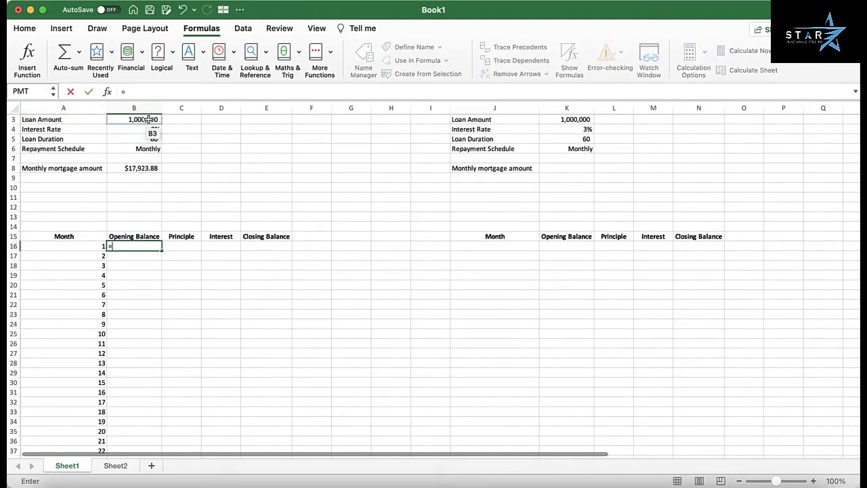
click(148, 119)
key(Return)
Enter =B8 as the month 1 principle in C16 and 0 as its interest in D16
key(Up)
key(Right)
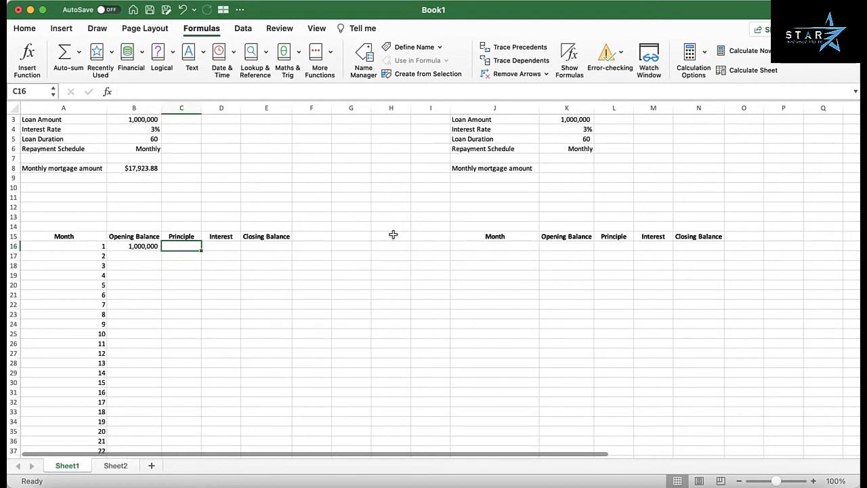
scroll(393, 235, up, 2)
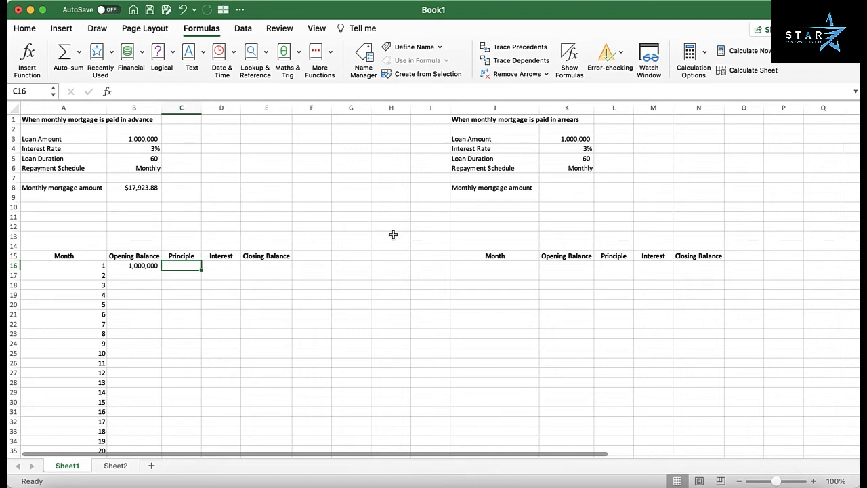
text(=)
click(151, 186)
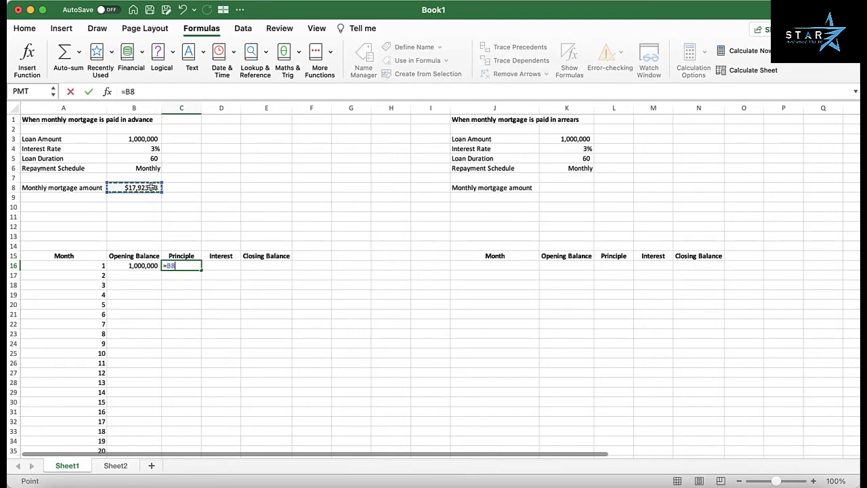
key(Return)
key(Up)
key(Right)
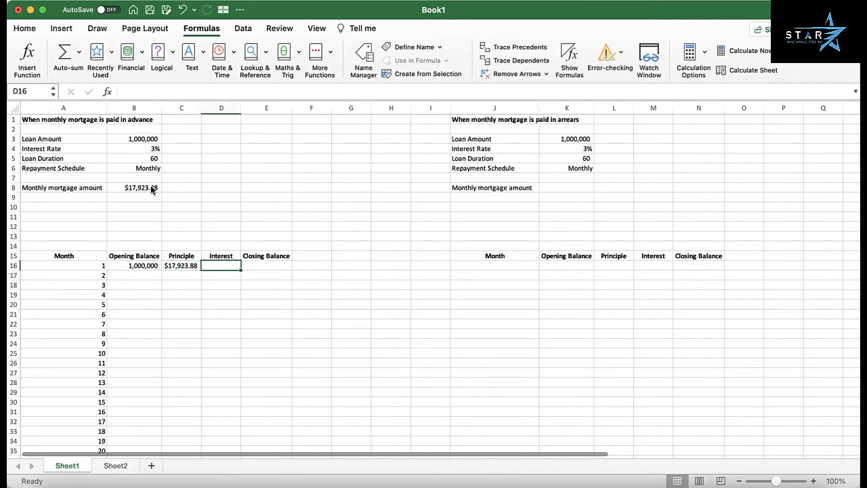
text(0)
Calculate the month 1 closing balance in E16 with the formula =B16-C16
key(Right)
text(=)
key(Left)
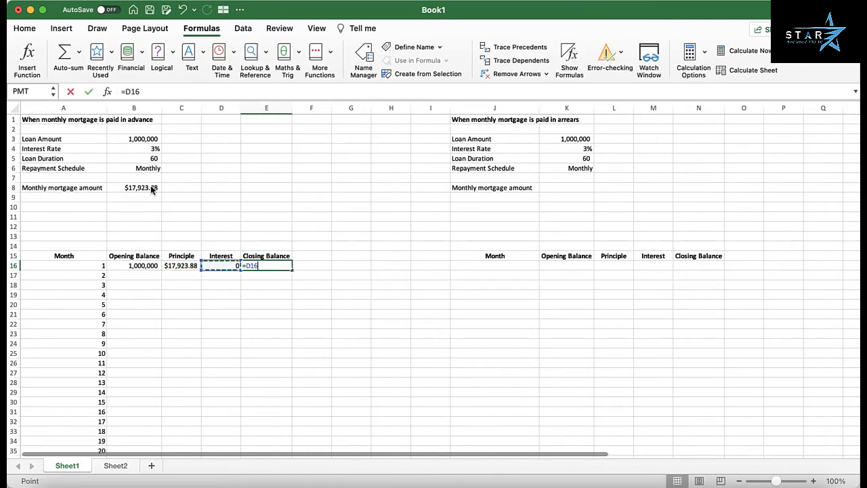
key(Left)
key(Left)
text(-)
key(Left)
key(Left)
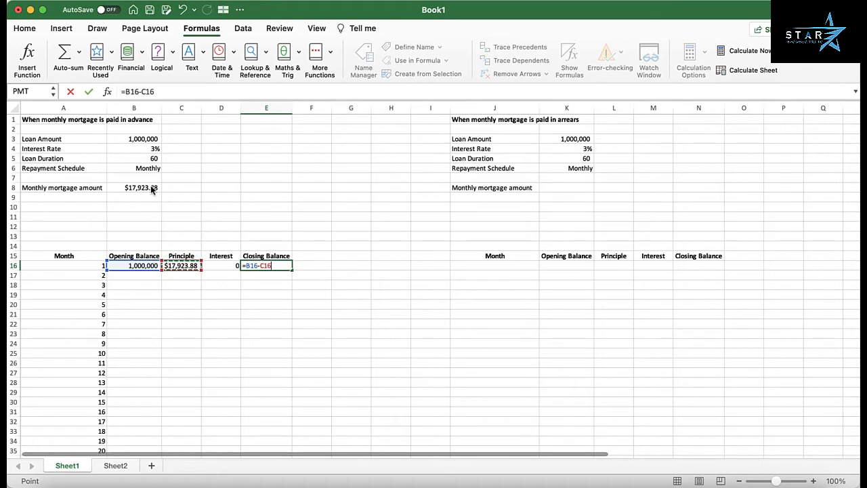
key(Return)
Carry the month 1 closing balance into the month 2 opening balance in B17 with the formula =E16
key(Left)
key(Left)
key(Left)
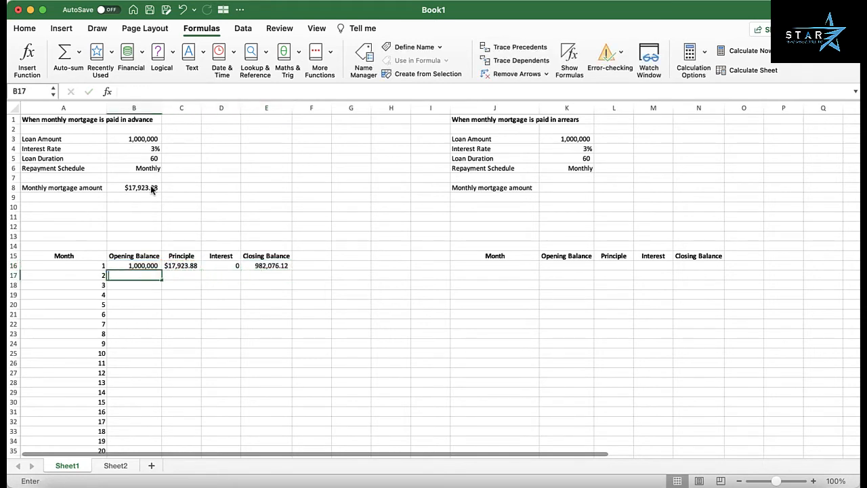
text(=)
key(Right)
key(Right)
key(Right)
key(Up)
key(Return)
Calculate the month 2 interest in D17 with the formula =B17*$B$4/12, keeping the interest rate reference absolute
key(Up)
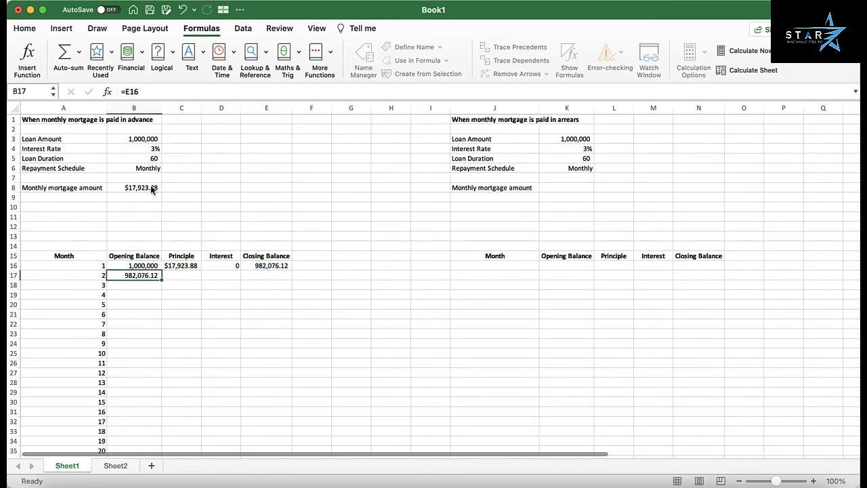
key(Right)
key(Right)
text(=)
key(Left)
key(Left)
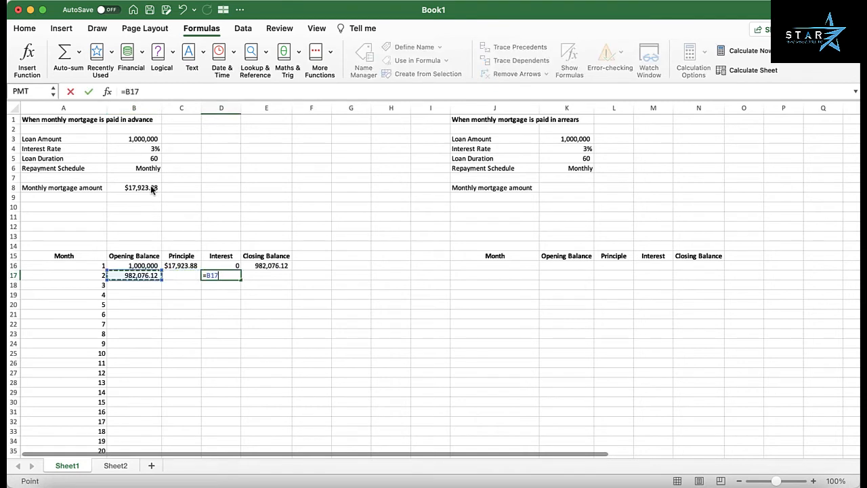
text(*)
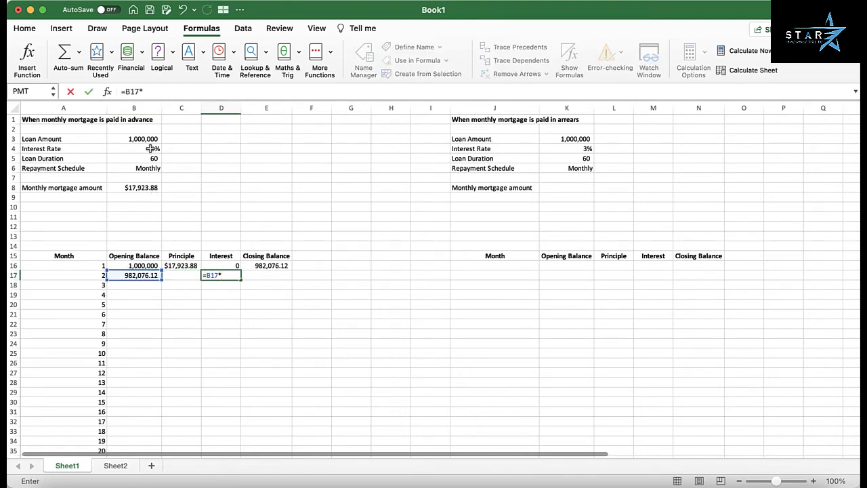
click(150, 149)
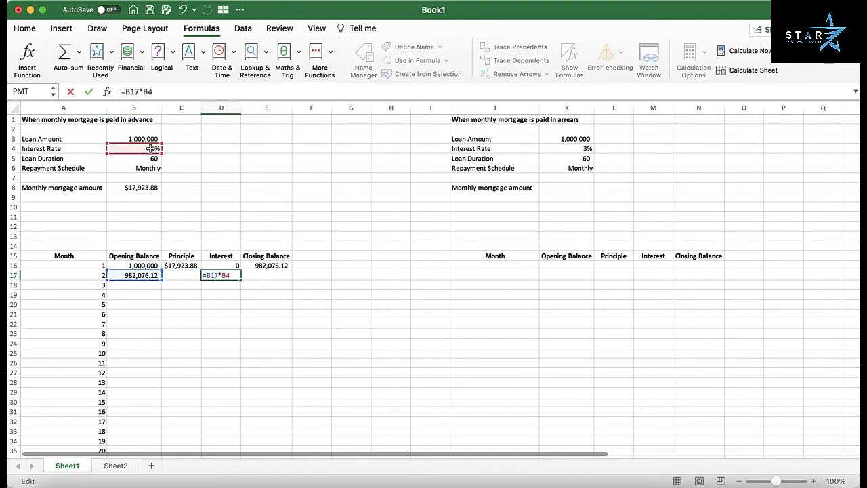
key(F4)
text(/12)
key(Tab)
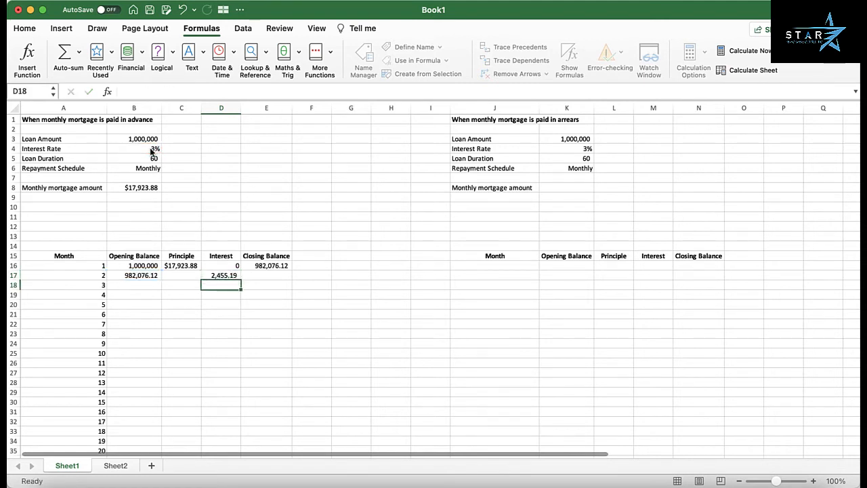
Calculate the month 2 principle in C17 with the formula =$B$8-D17, keeping the mortgage amount reference absolute
key(Left)
key(Left)
text(=)
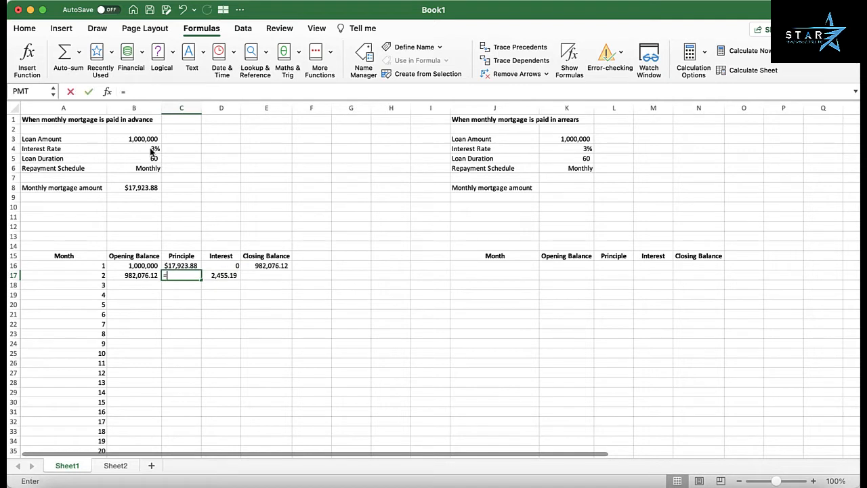
key(Up)
key(Up)
key(Up)
key(Up)
key(Up)
key(Up)
key(Up)
key(Up)
key(Up)
key(Left)
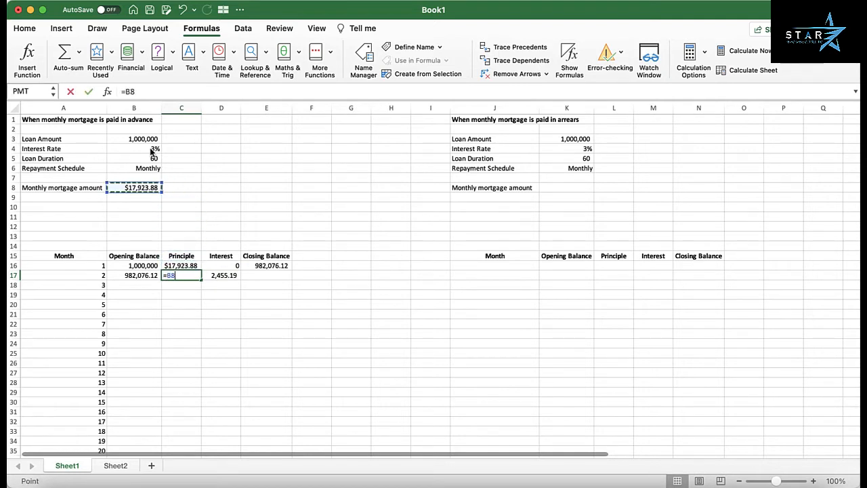
key(F4)
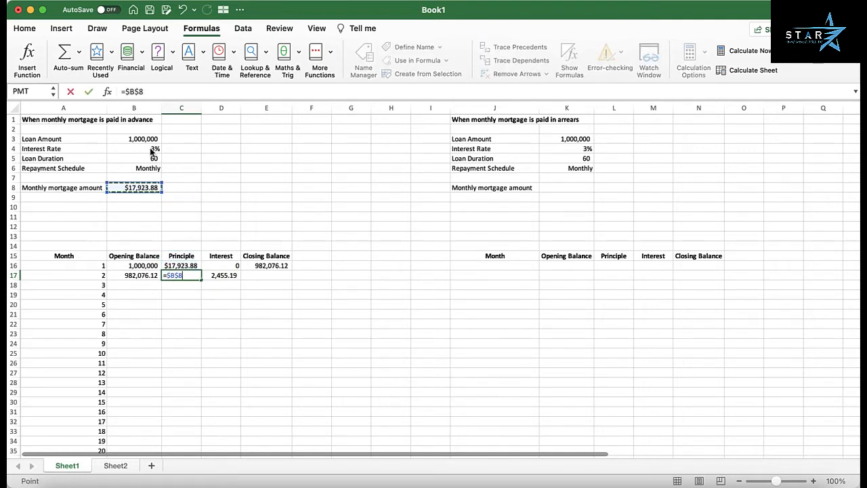
text(-)
key(Right)
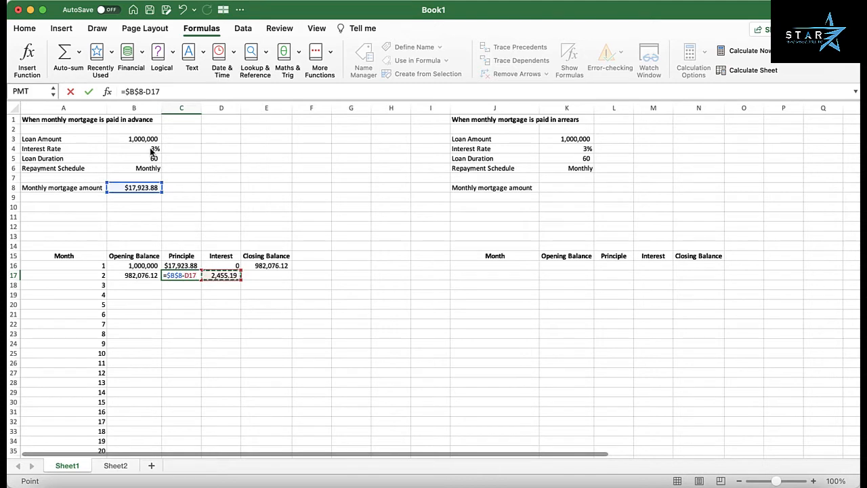
key(Return)
Calculate the month 2 closing balance in E17 with the formula =B17-C17
key(Up)
key(Right)
key(Right)
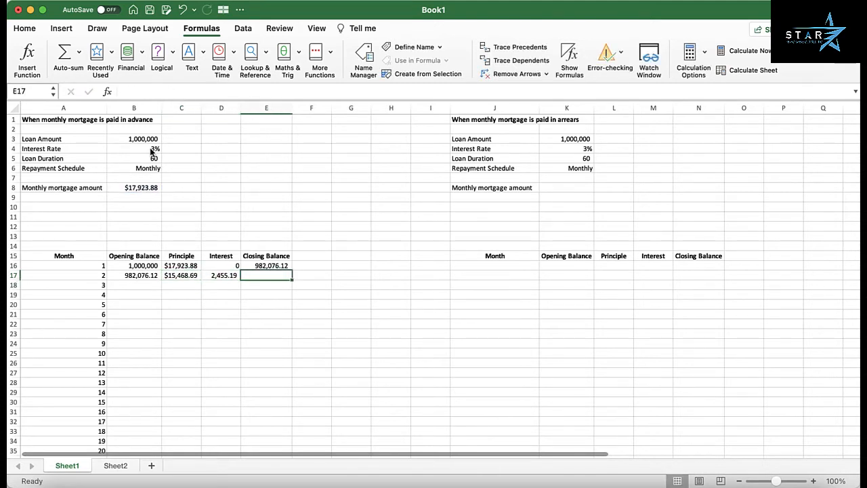
text(=)
key(Left)
key(Left)
key(Left)
text(-)
key(Left)
key(Left)
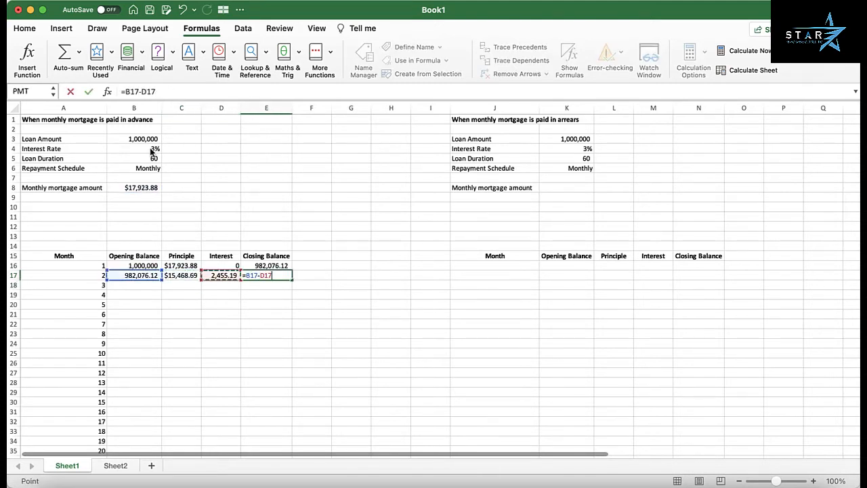
key(Return)
Copy the month 2 formulas in B17:E17 down the schedule through month 60 in row 75 and check the final closing balance
key(Up)
key(Left)
key(Left)
key(Left)
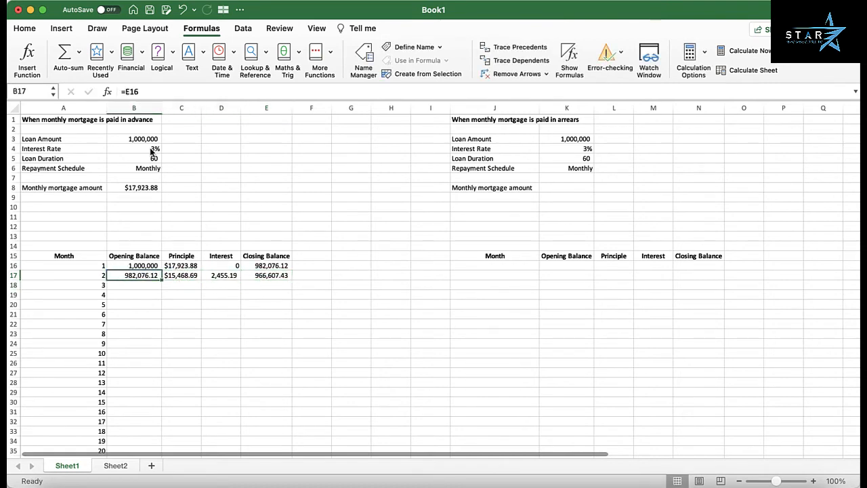
key(shift+Right)
key(shift+Right)
key(shift+Right)
key(super+c)
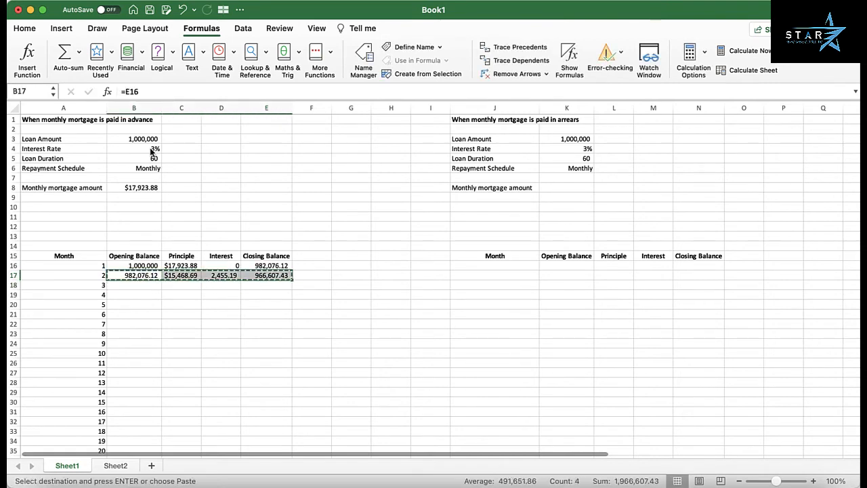
key(Down)
key(Left)
key(super+Down)
key(Right)
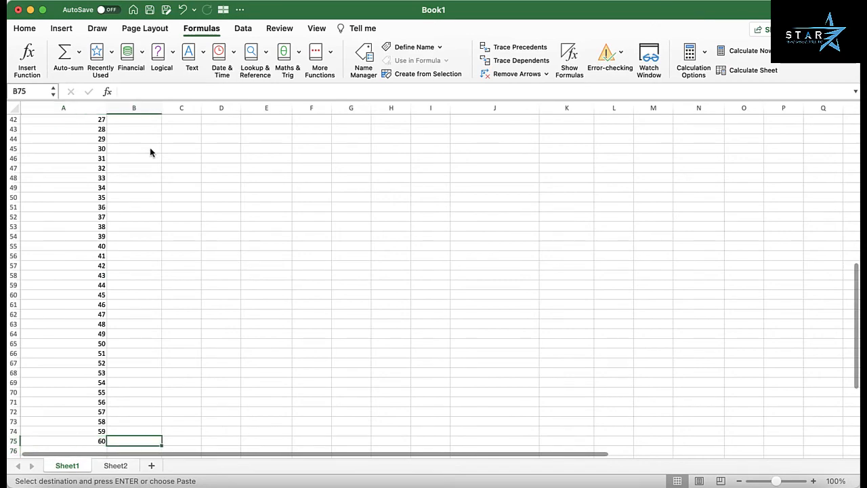
key(shift+super+Up)
key(super+v)
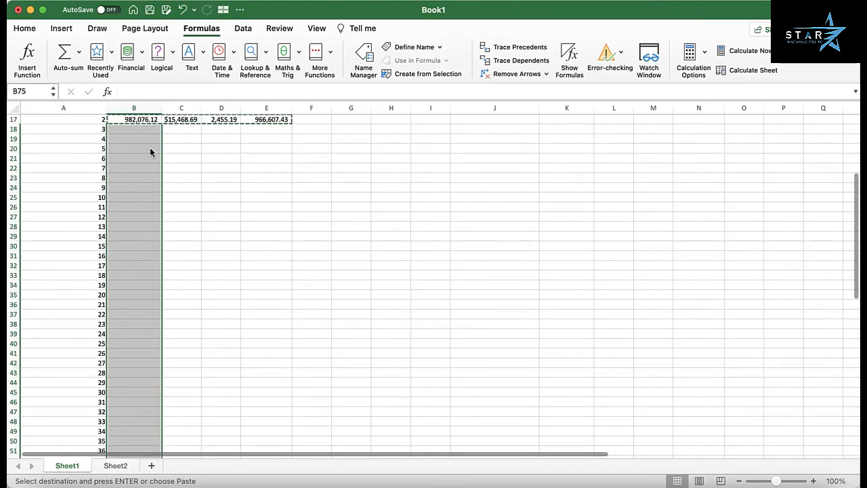
key(Escape)
scroll(151, 152, down, 5)
key(Down)
key(Up)
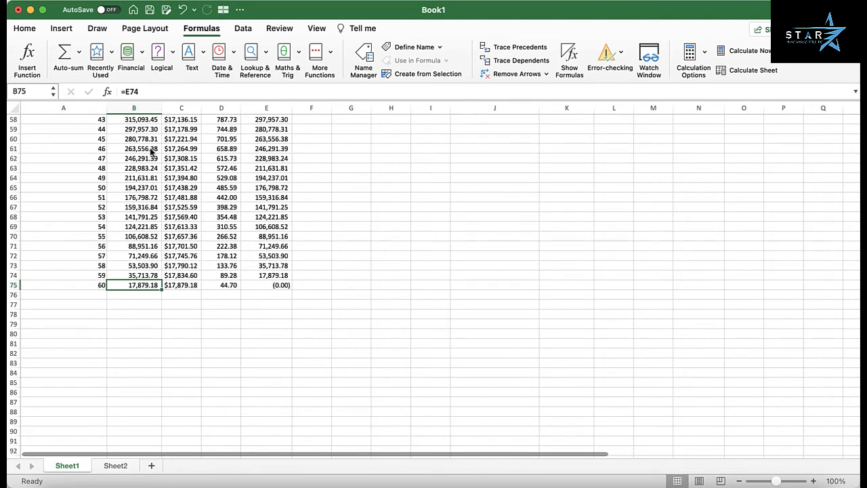
key(Right)
key(Right)
key(Right)
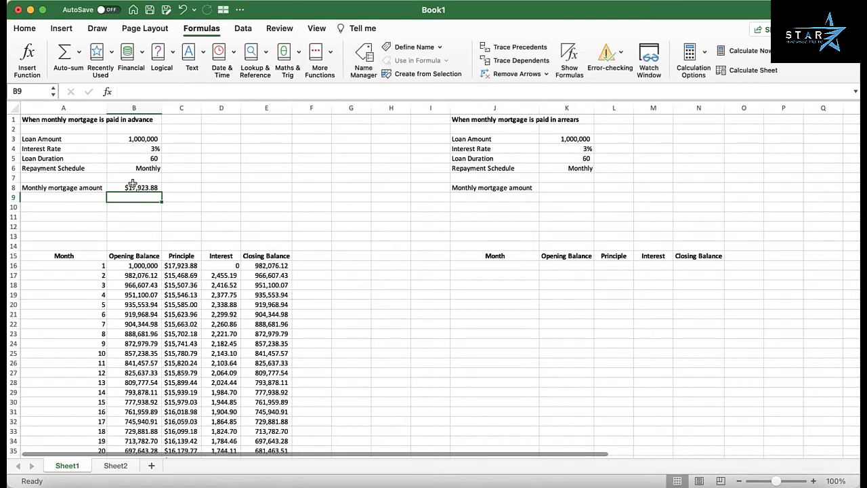
Insert the IPMT financial function in B9 and review its description, syntax and argument explanations
click(143, 54)
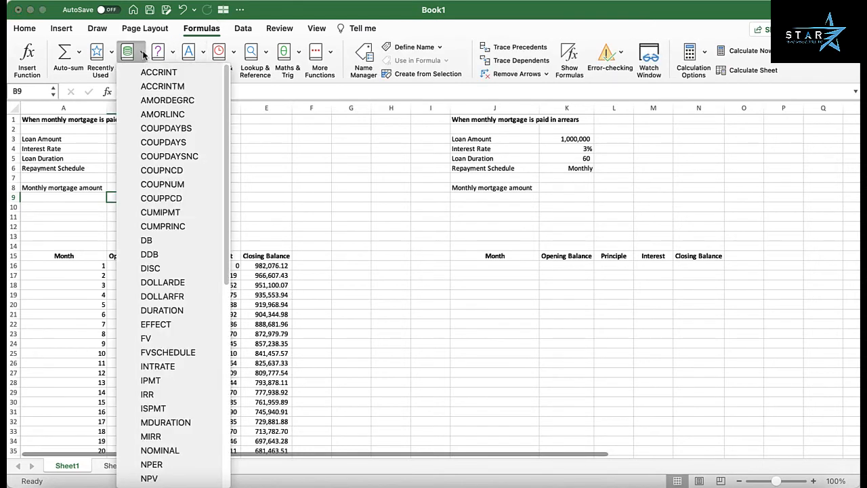
click(169, 382)
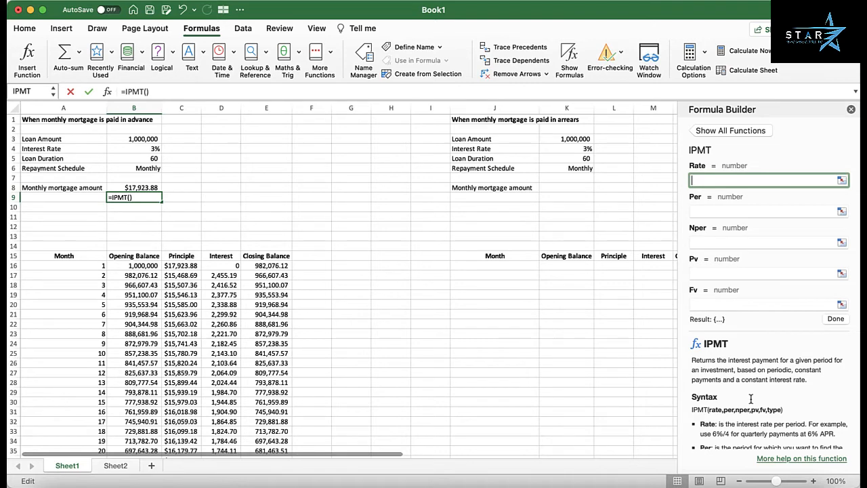
scroll(750, 399, down, 10)
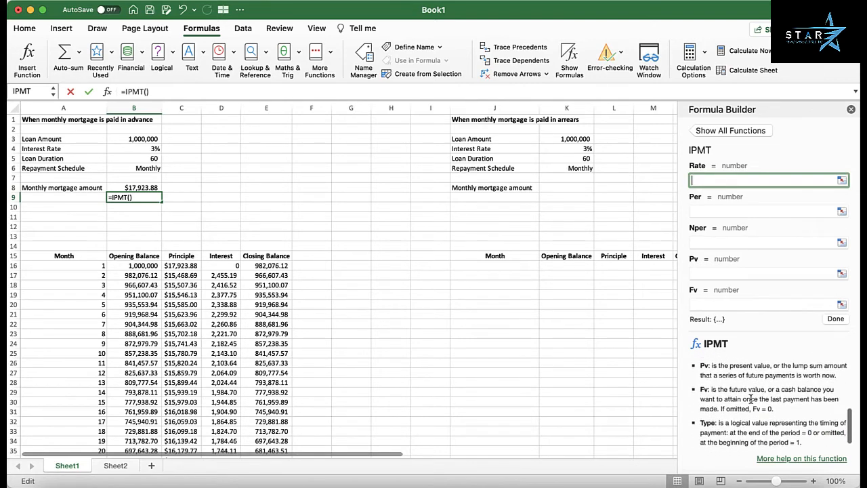
scroll(751, 399, up, 10)
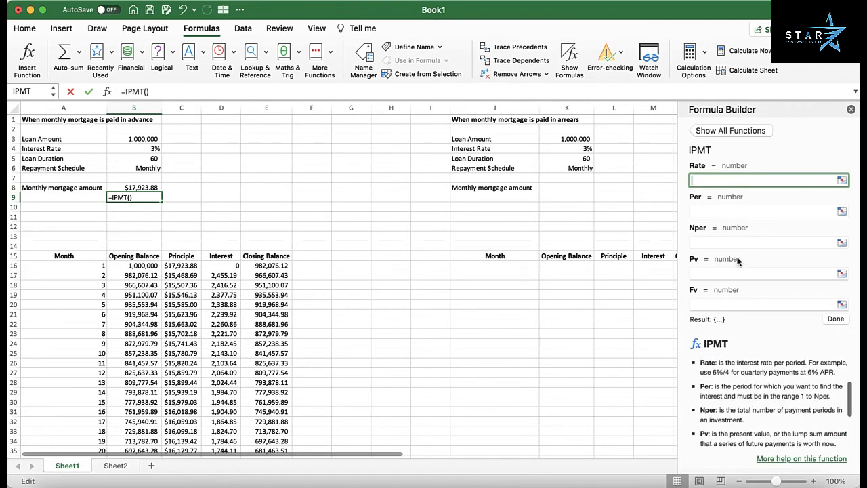
scroll(758, 403, up, 4)
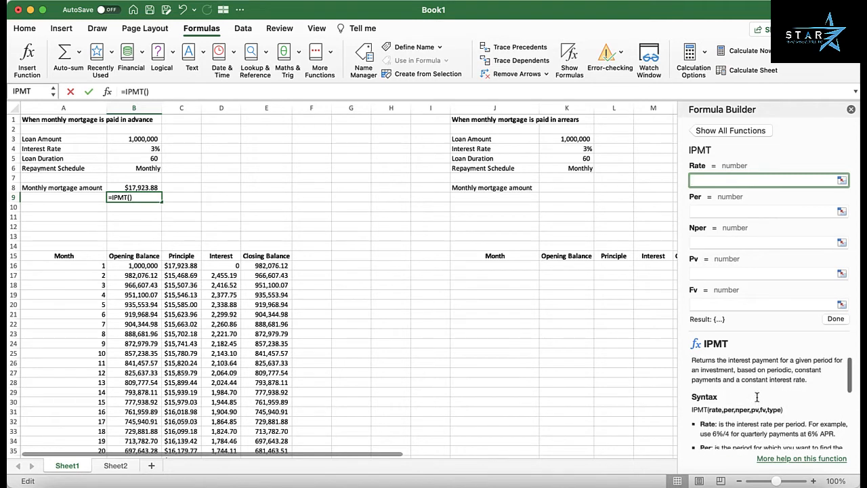
double_click(693, 361)
drag(692, 361, 809, 380)
Set the IPMT arguments in B9 to Rate B4/12, Per 12 and Nper B5
click(742, 180)
click(152, 148)
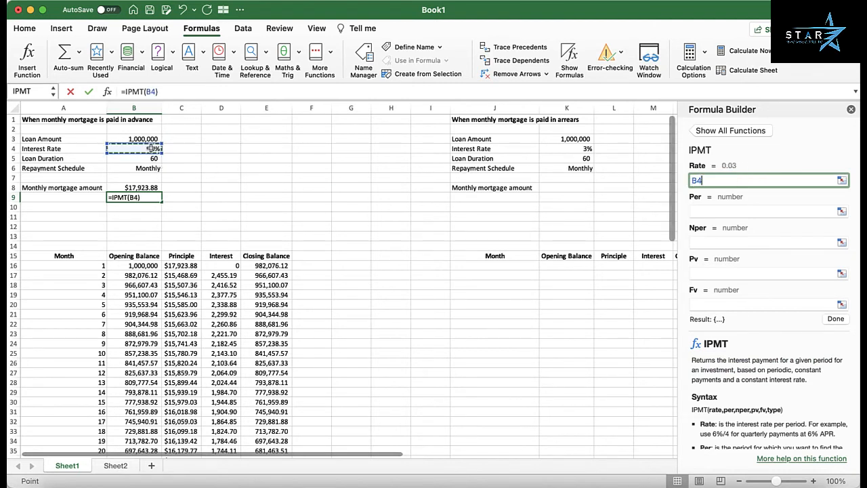
text(/12)
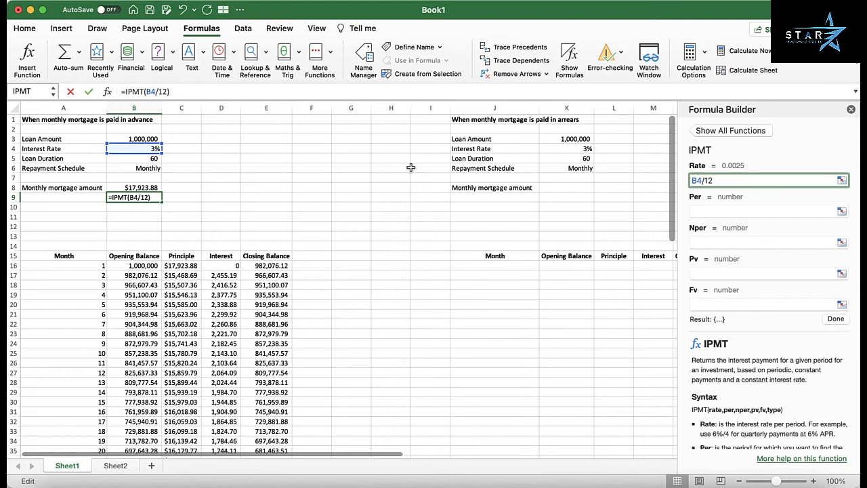
click(709, 210)
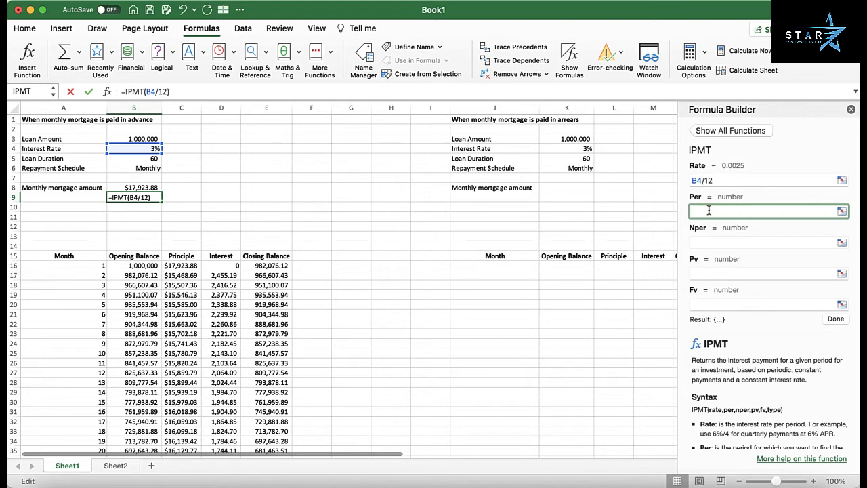
text(12)
click(701, 241)
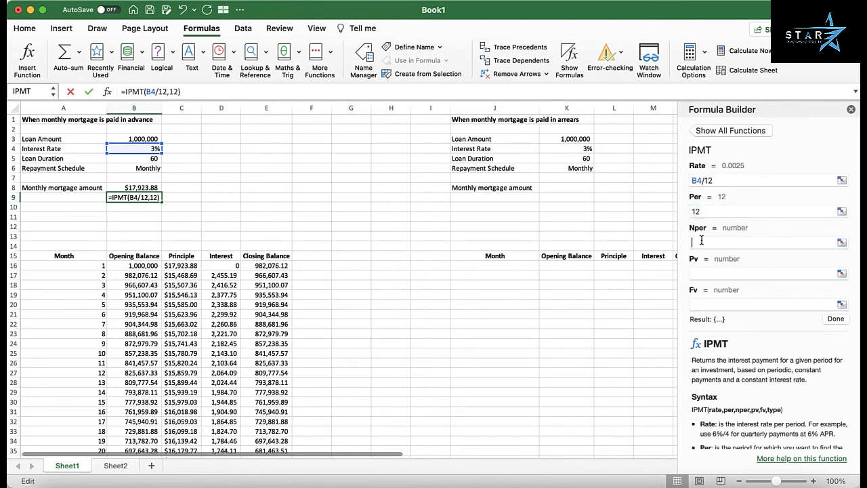
click(150, 158)
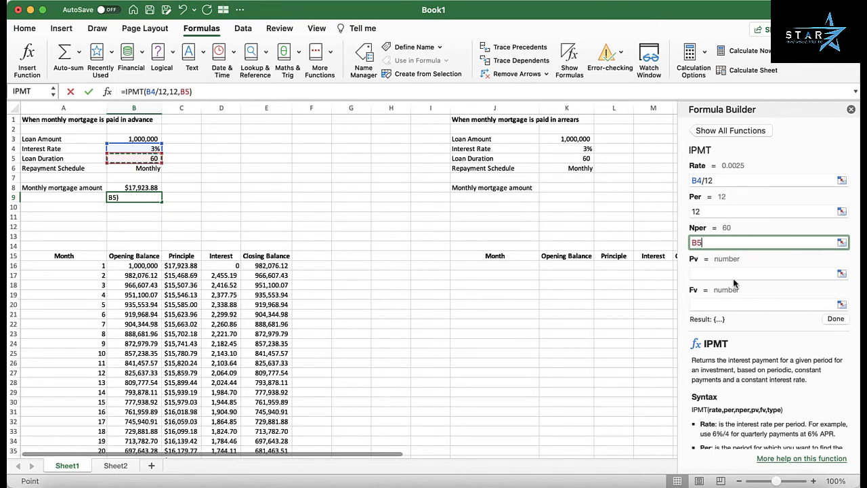
Complete the IPMT formula in B9 with Pv -B3, Fv 0 and Type 1, and compare it with the schedule's month 12 row
click(709, 274)
text(-)
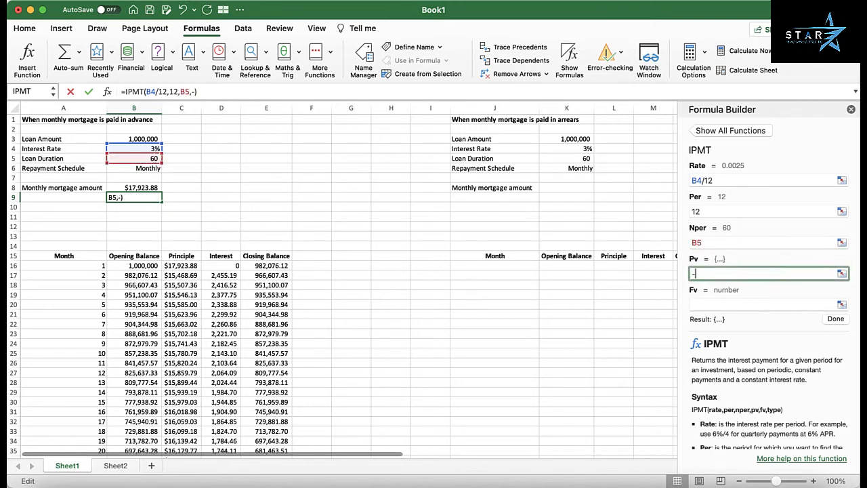
click(147, 139)
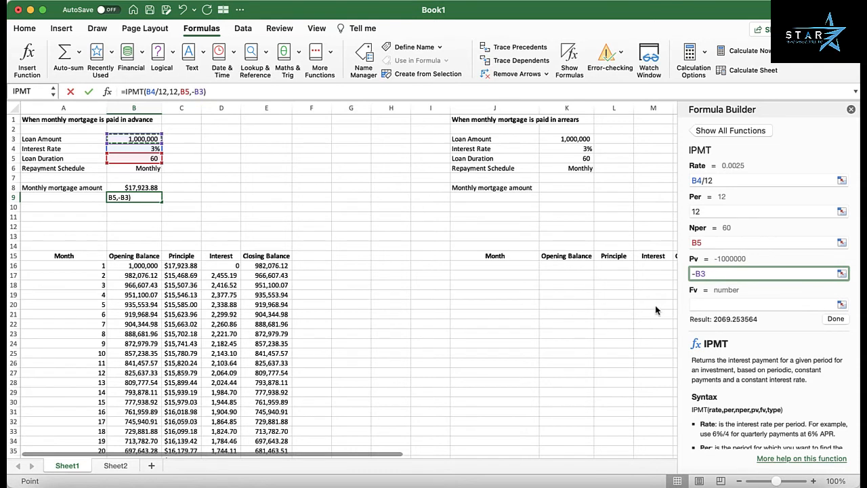
click(711, 304)
text(0)
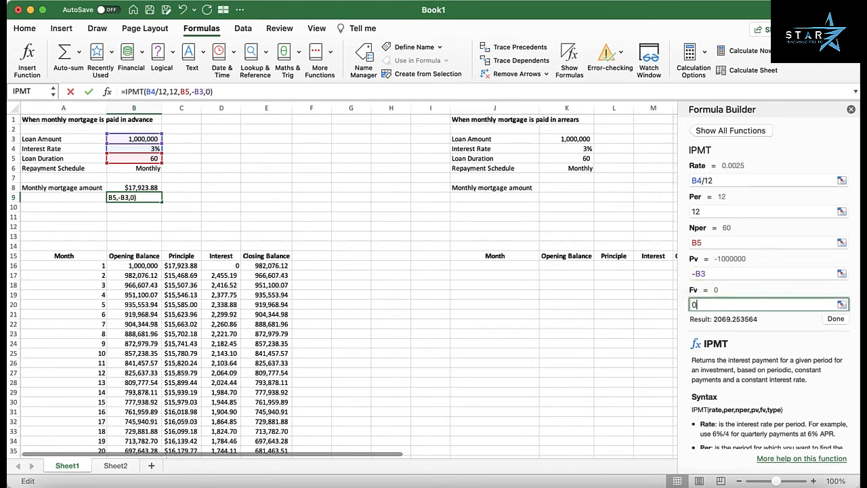
scroll(700, 271, down, 2)
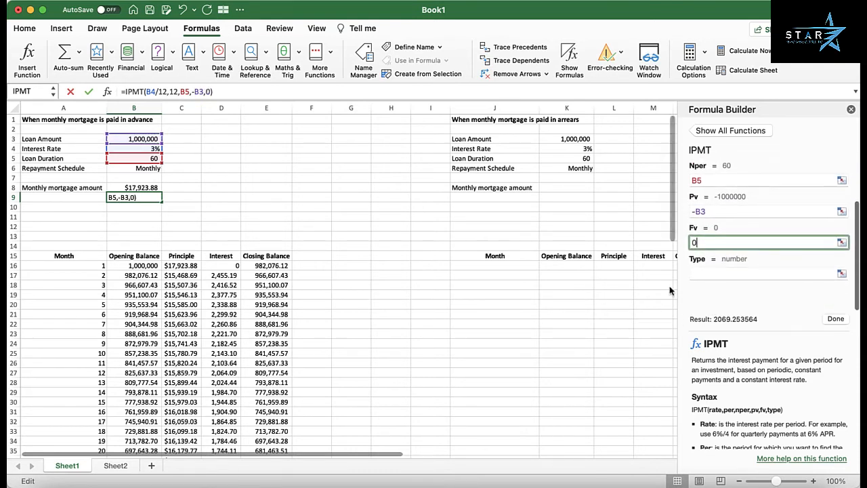
click(700, 272)
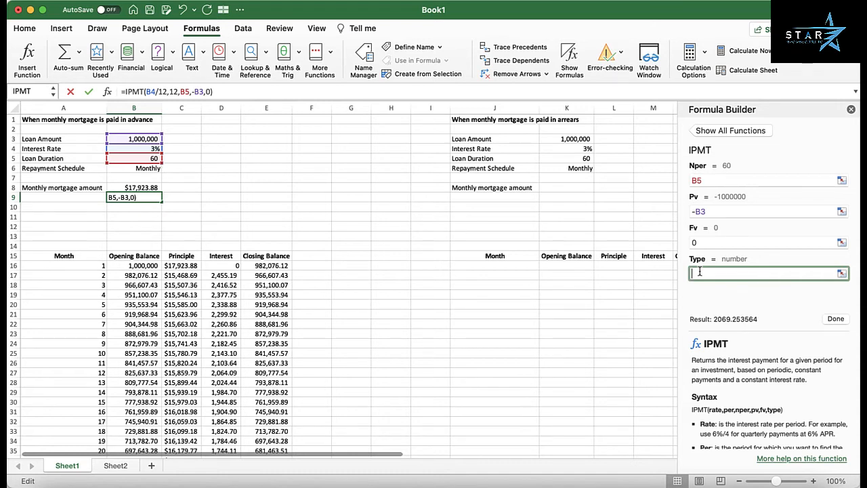
text(1)
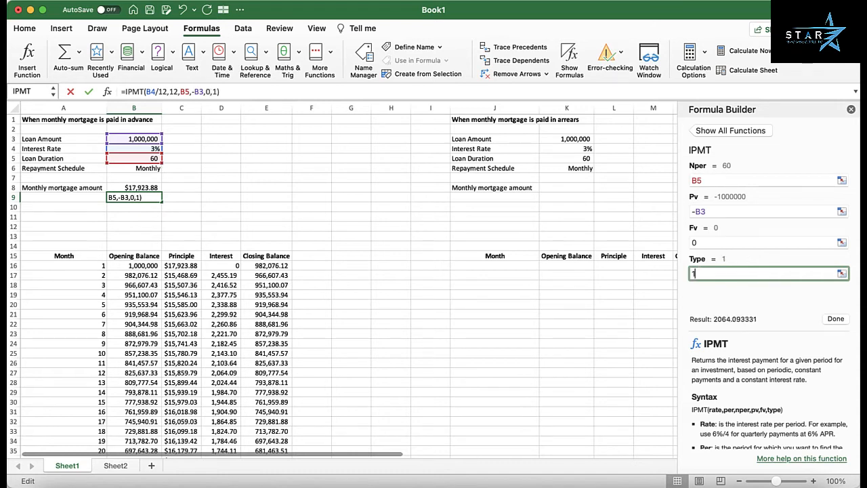
click(836, 319)
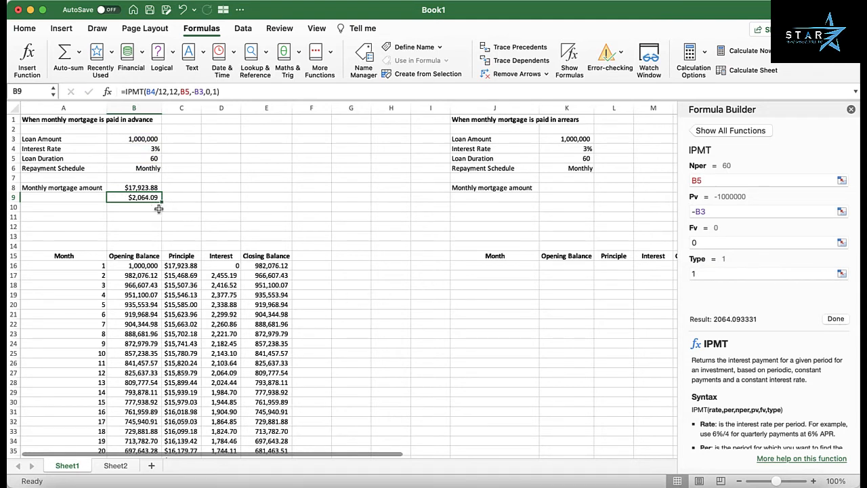
click(13, 372)
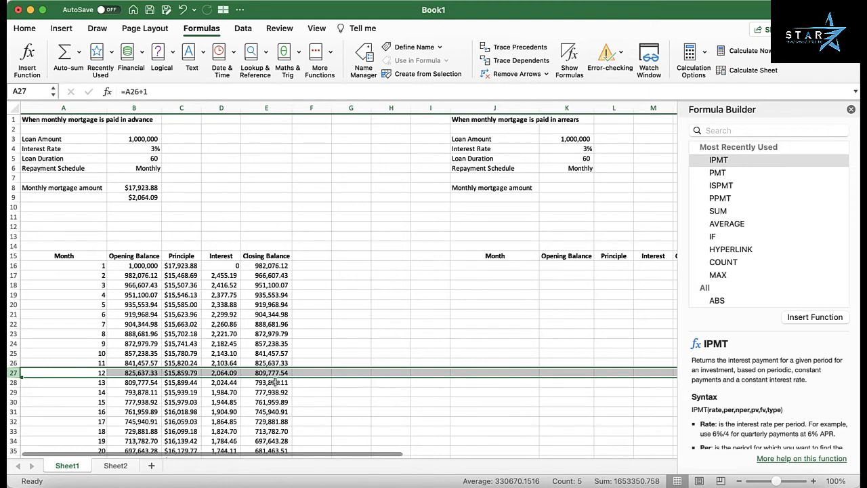
Calculate the month 12 principal in B10 with =PPMT(B4/12,12,B5,-B3,0,1) and compare it with the schedule's month 12 row
click(147, 207)
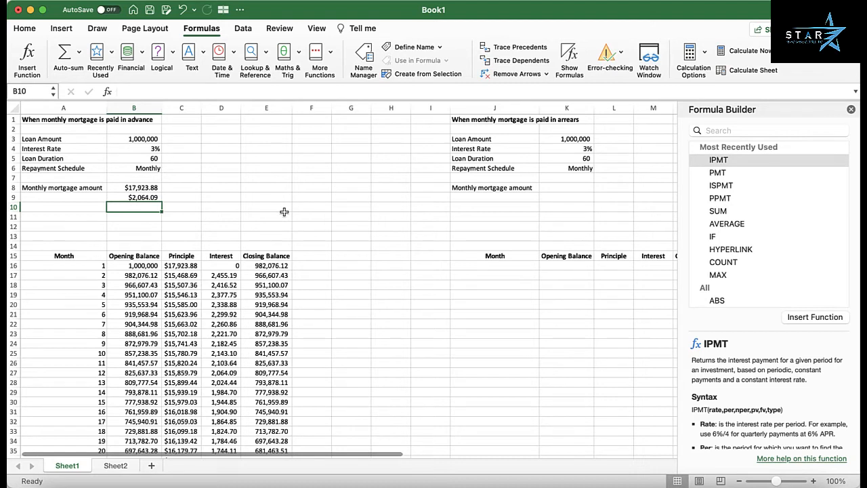
text(=pp)
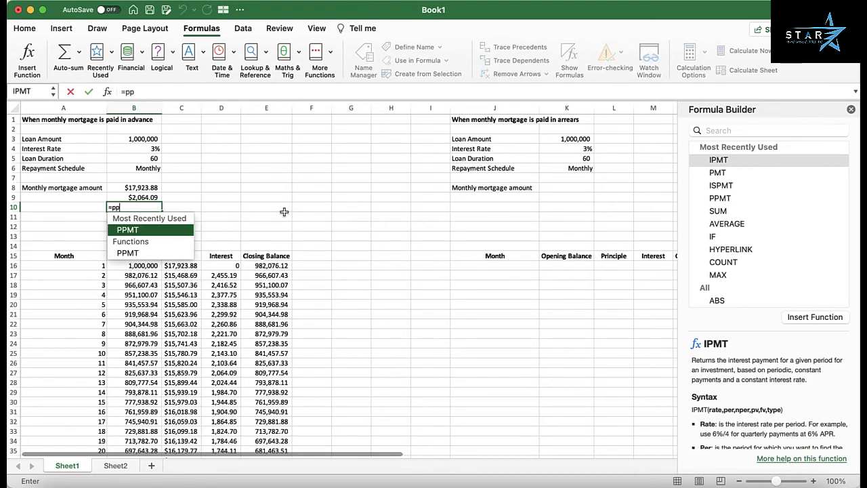
text(mt()
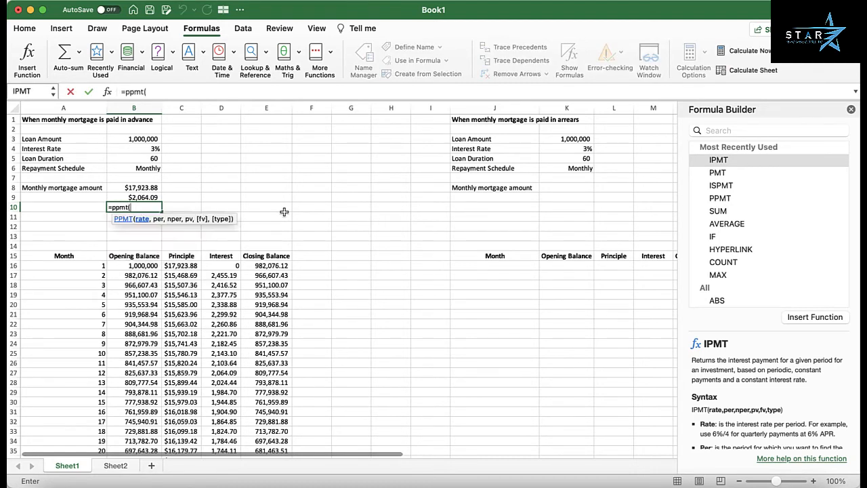
click(153, 150)
text(/1)
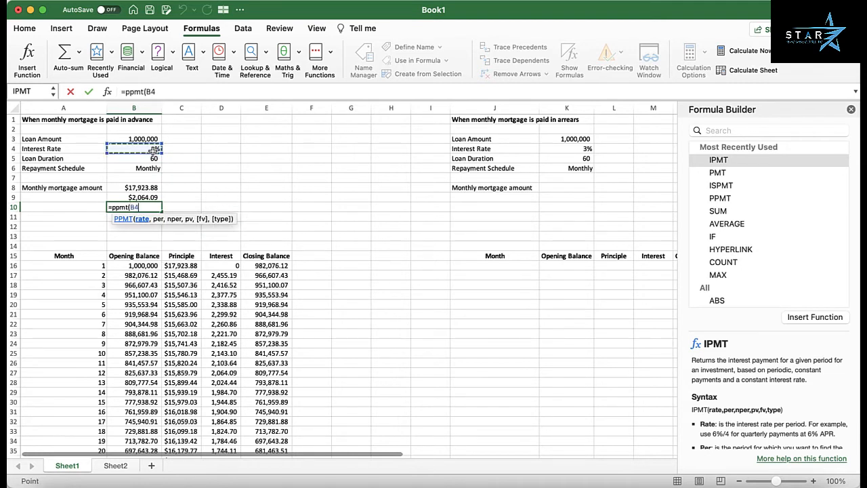
text(2,12)
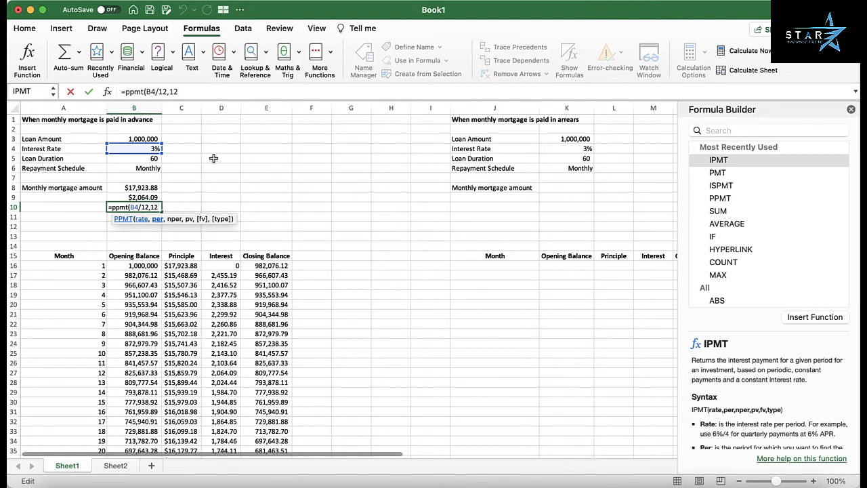
text(,)
click(154, 157)
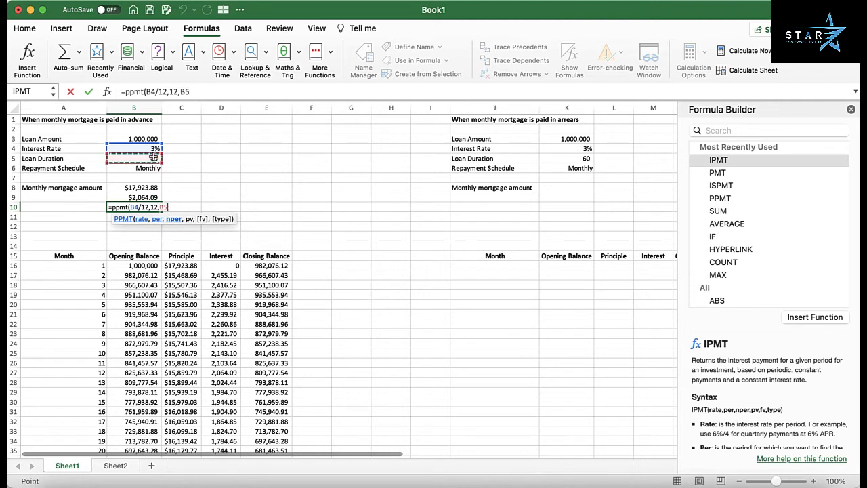
text(,-)
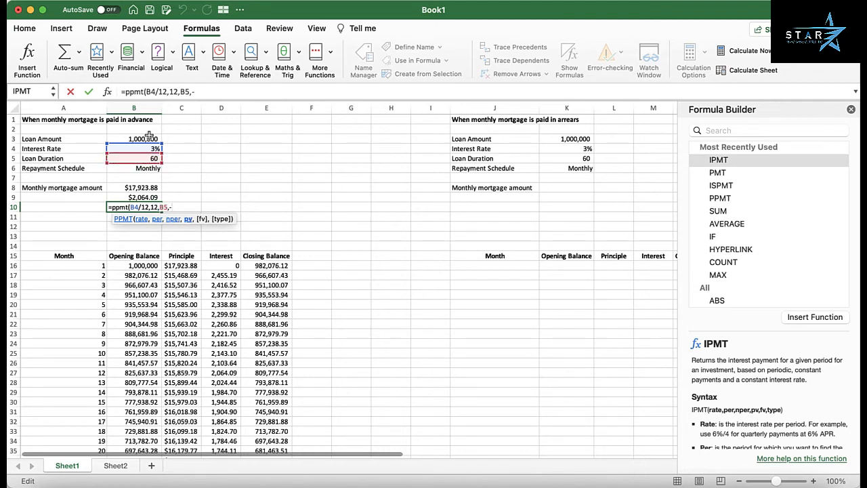
click(149, 139)
text(,0)
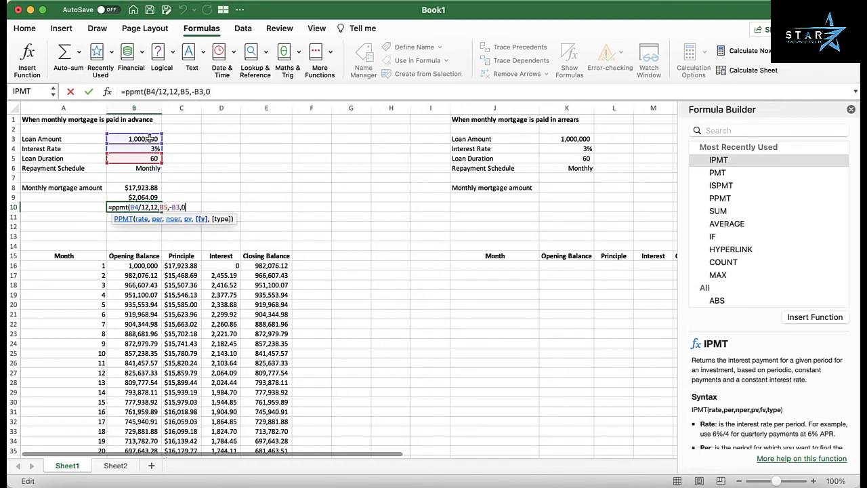
text(,)
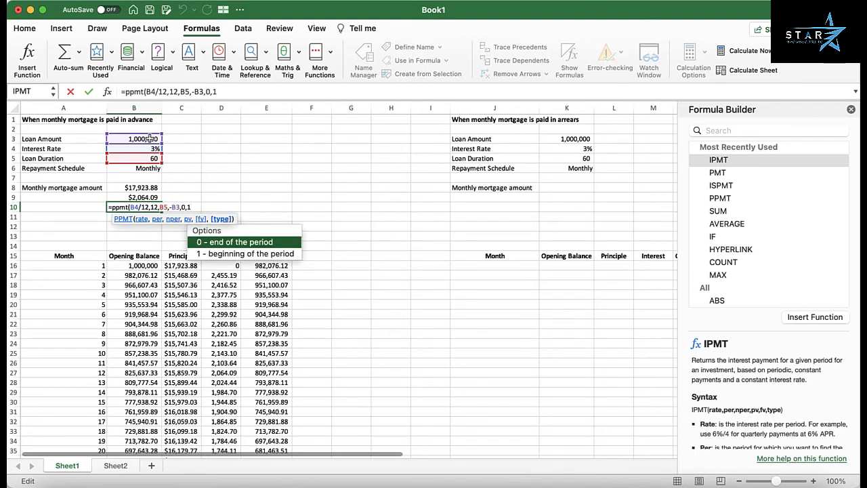
text(1))
key(Return)
key(Up)
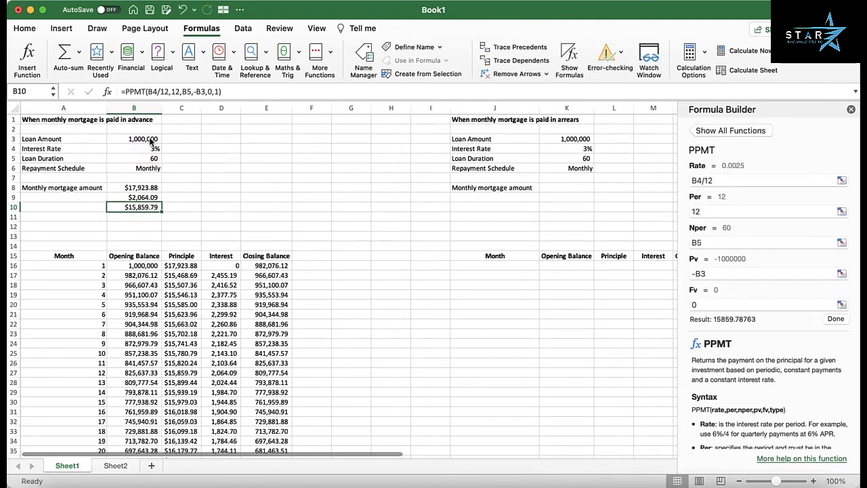
click(190, 374)
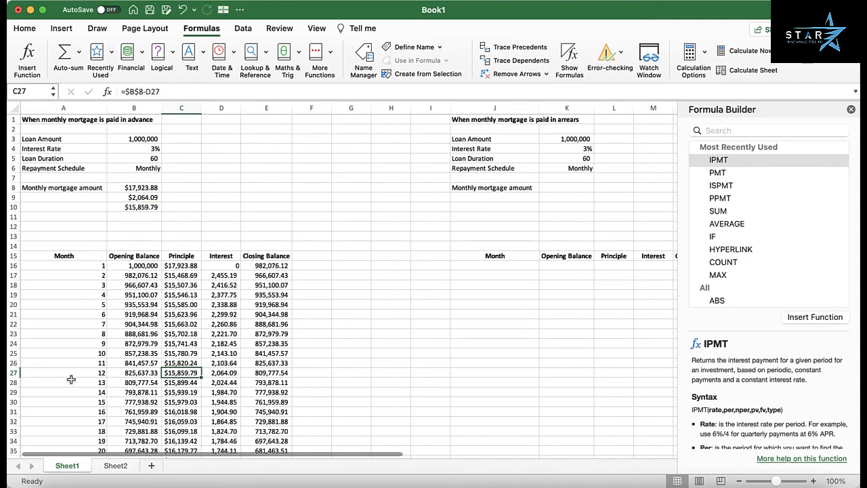
click(13, 374)
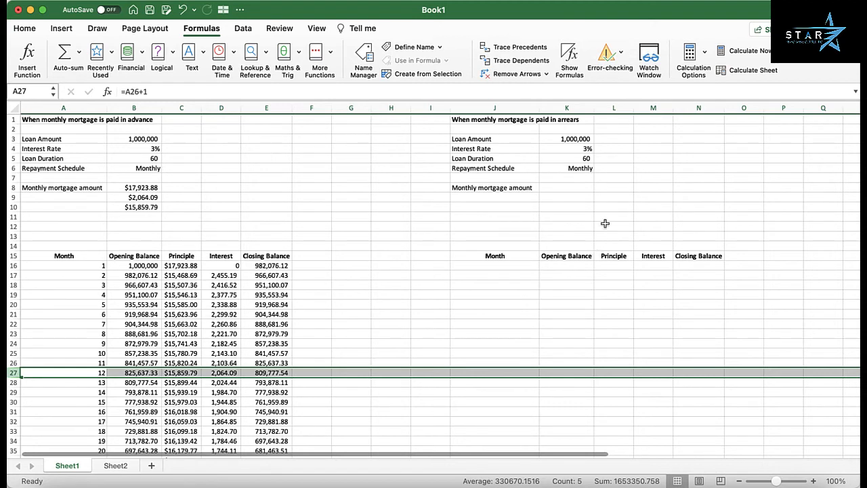
Calculate the monthly mortgage amount paid in arrears in K8 with the formula =PMT(K4/12,K5,-K3,0,0)
click(576, 190)
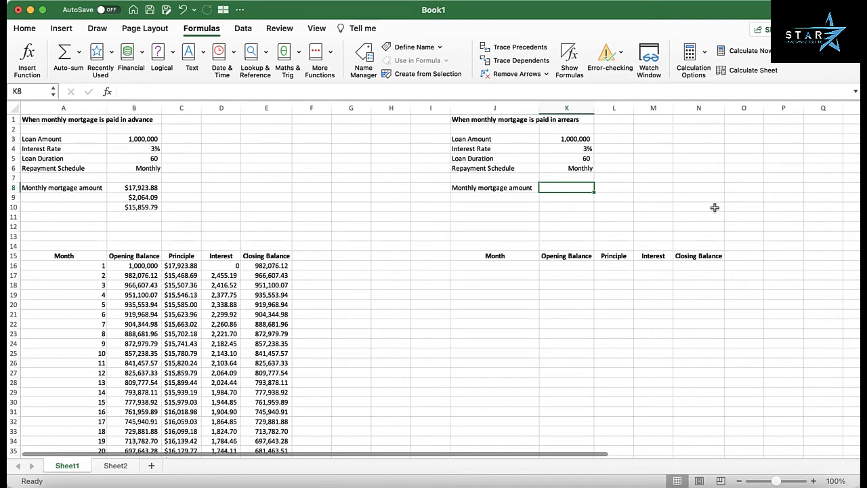
text(=)
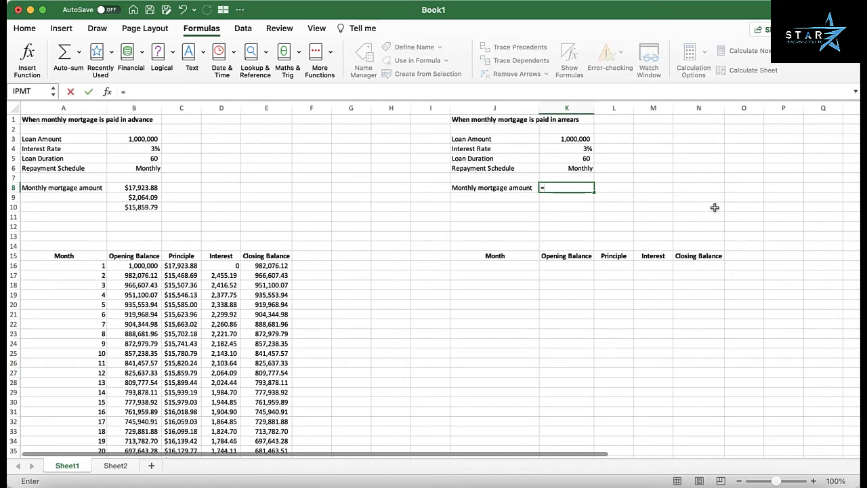
text(pmt()
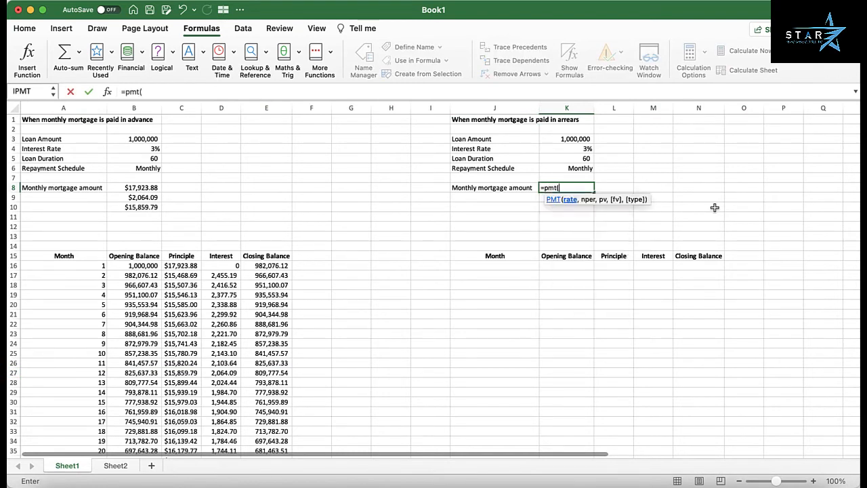
click(579, 149)
text(/12,)
click(580, 158)
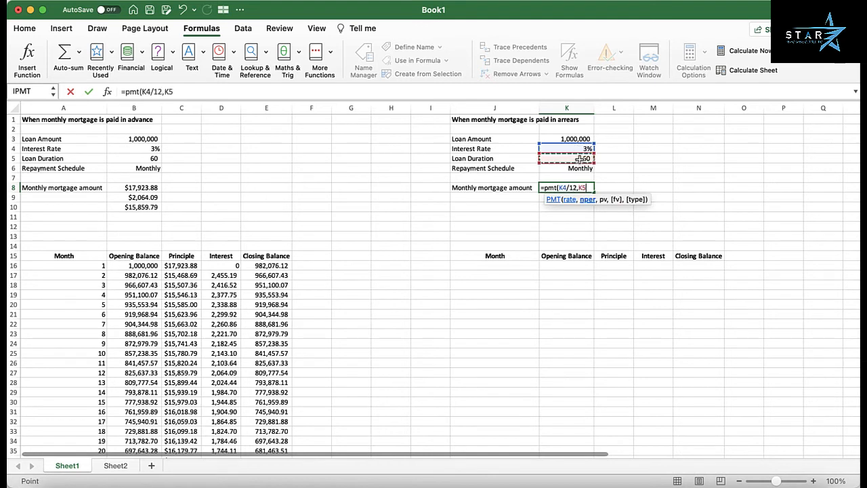
text(,-)
click(589, 139)
text(,0,)
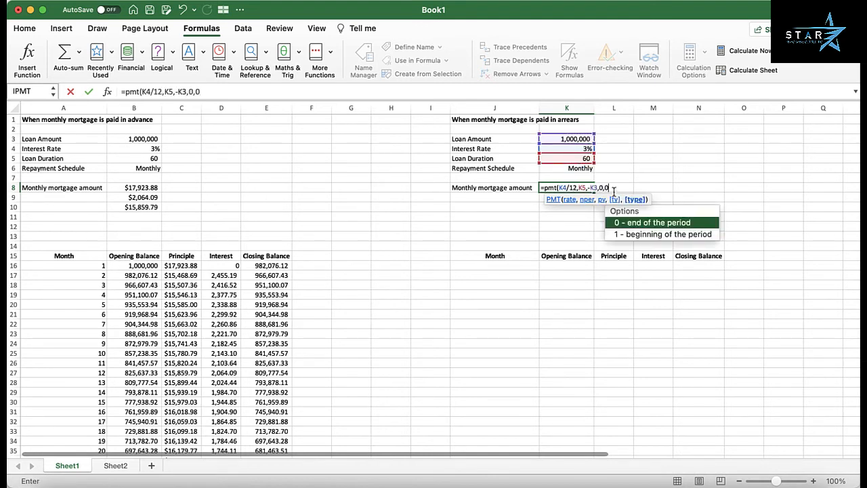
text(0))
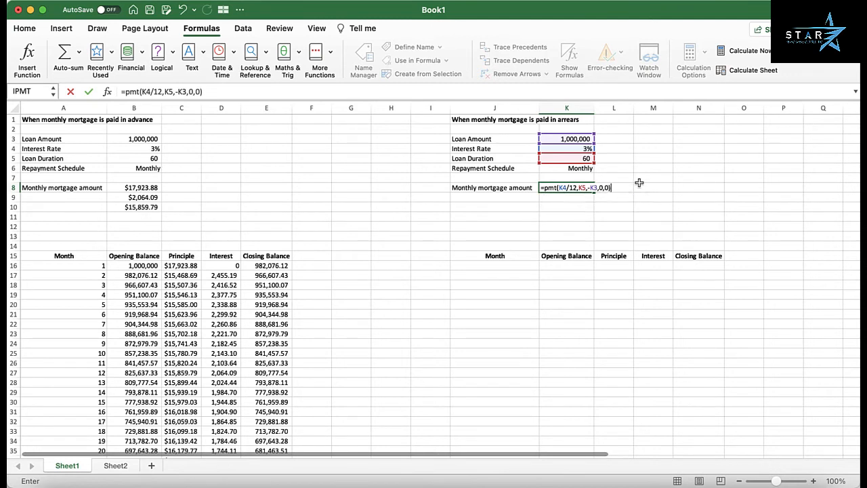
key(Return)
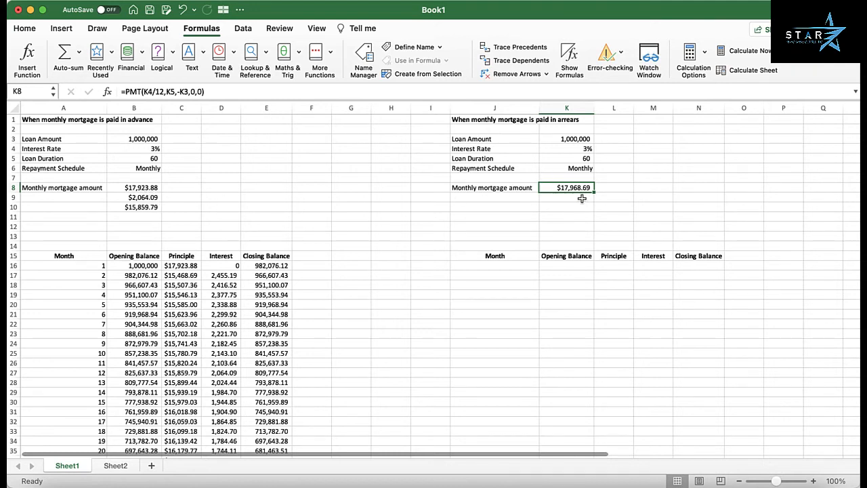
Link the first month of the arrears schedule in J16 to the advance schedule with the formula =A16
click(497, 258)
click(500, 266)
text(=)
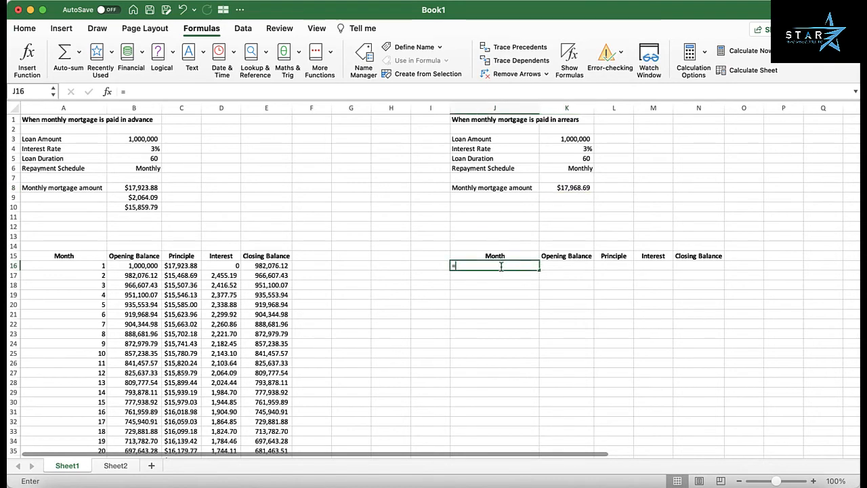
key(Left)
key(Left)
key(Left)
key(Left)
key(Left)
key(Left)
key(Left)
key(Left)
key(Left)
key(Return)
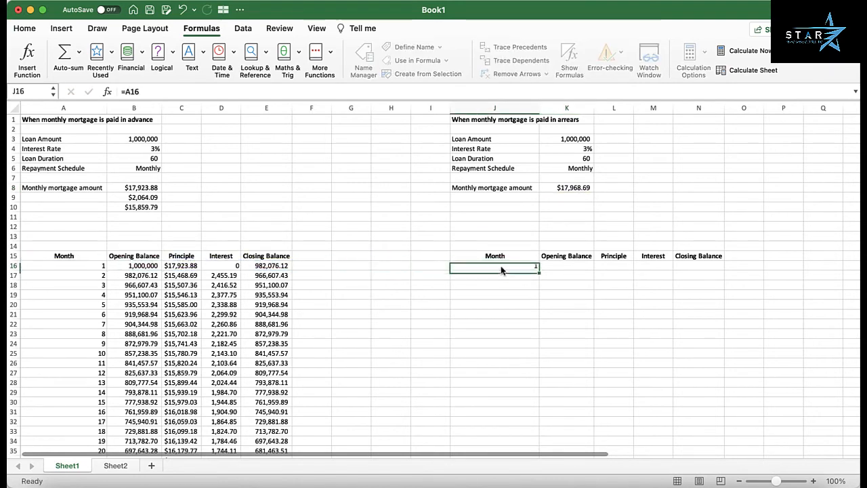
Copy the month link in J16 down column J through J75 for all 60 months of the arrears schedule
key(super+c)
key(Left)
key(Left)
key(Left)
key(Left)
key(Left)
key(super+Down)
key(Right)
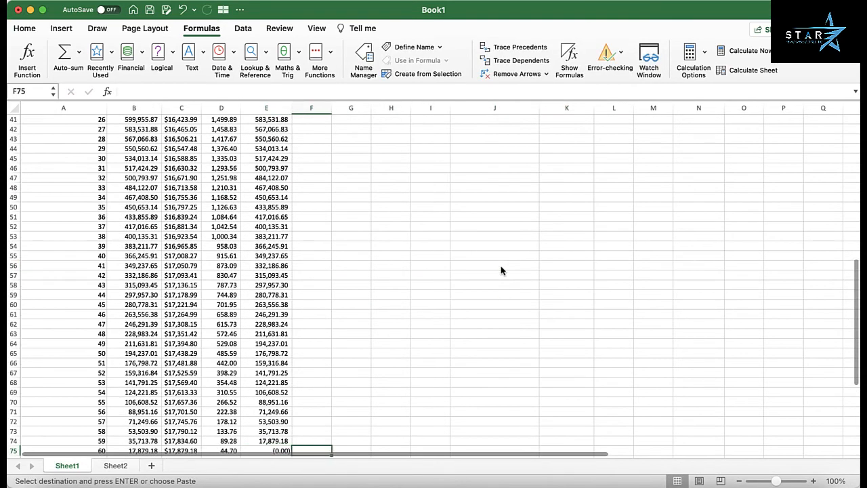
key(Right)
key(Right)
key(Right)
key(Right)
key(shift+super+Up)
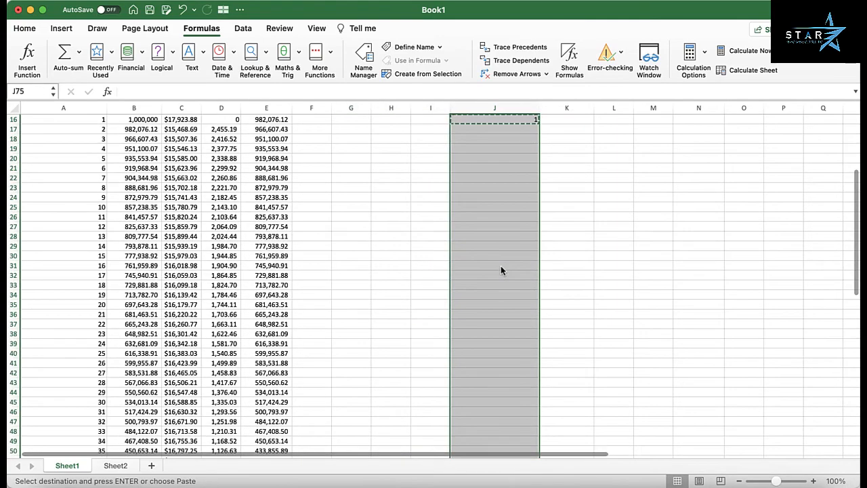
key(Return)
Link the first month's opening balance in K16 to the arrears loan amount with the formula =K3
key(super+Up)
key(Up)
key(Up)
key(Up)
key(Up)
key(Up)
key(Up)
key(Up)
key(Up)
key(Up)
key(Up)
key(Up)
key(Up)
key(Up)
key(Up)
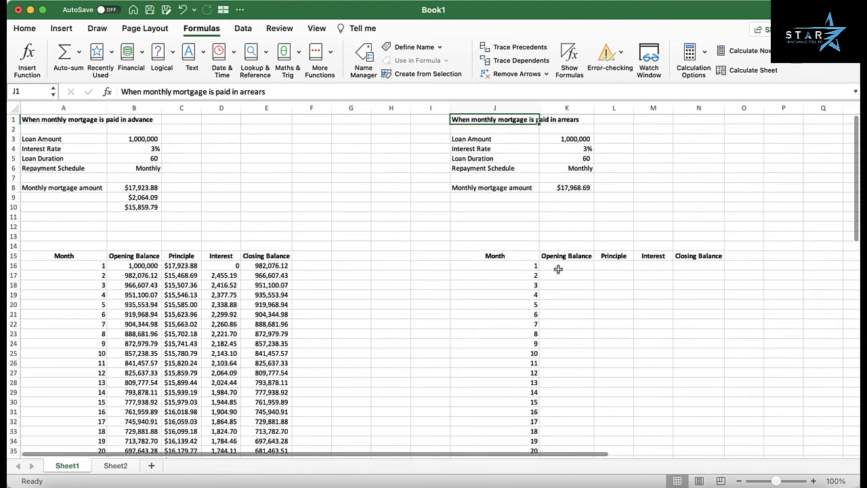
click(557, 269)
text(=)
click(566, 139)
key(Return)
click(614, 266)
text(=)
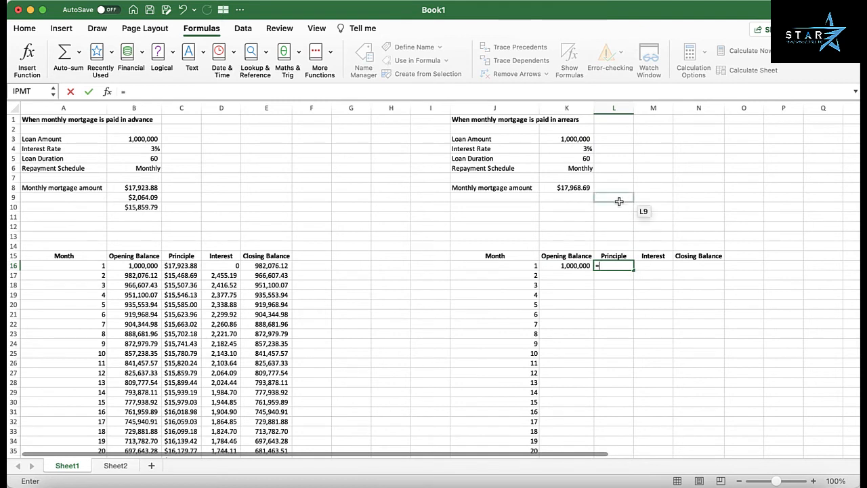
key(Escape)
Calculate the first month's interest of the arrears schedule in M16 with the formula =K16*$K$4/12
key(Right)
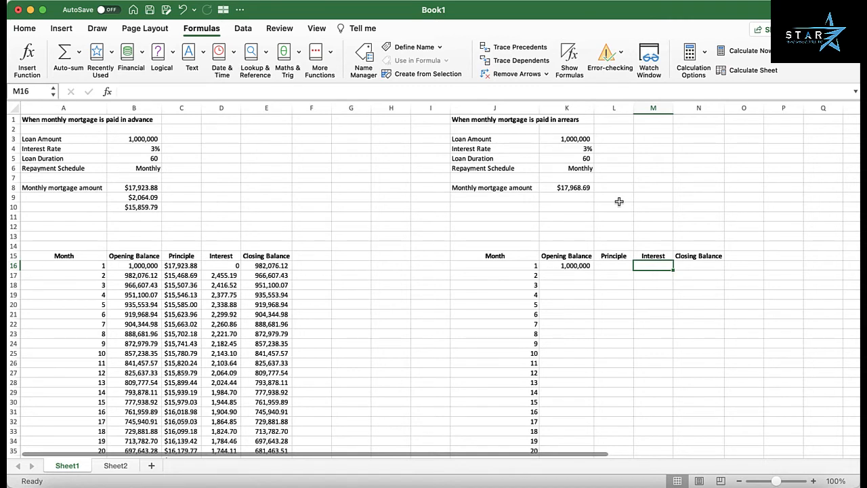
text(=)
key(Left)
key(Left)
key(Left)
key(Right)
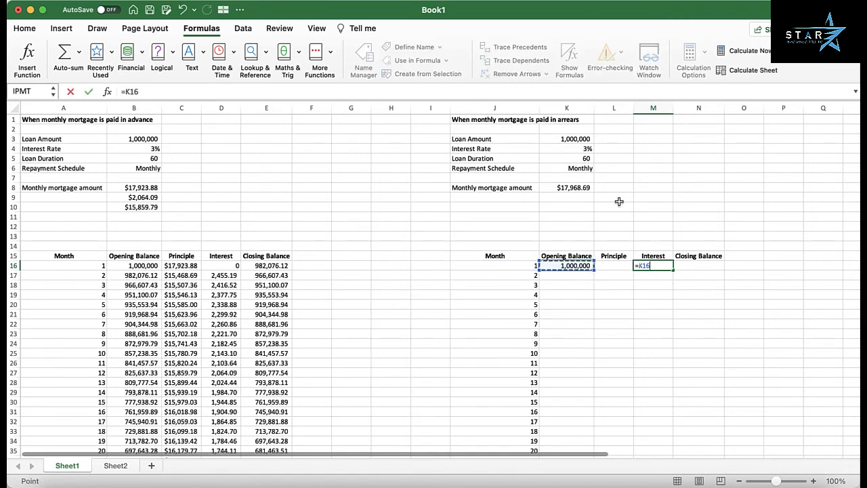
text(*)
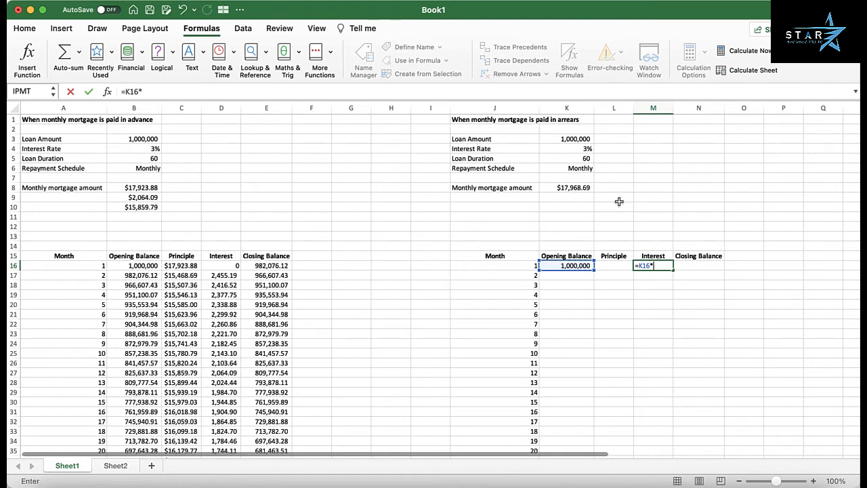
click(587, 150)
key(F4)
text(/12)
key(Return)
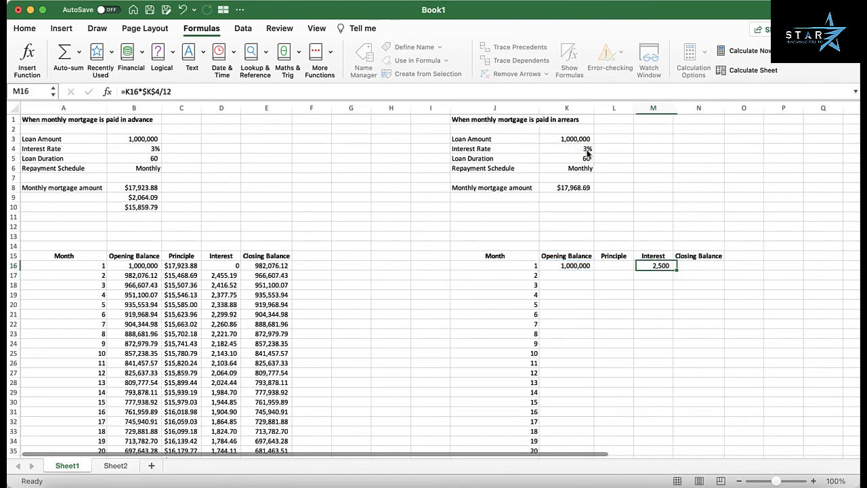
Calculate the first month's principal in L16 with the formula =$K$8-M16
key(Left)
text(=)
key(Left)
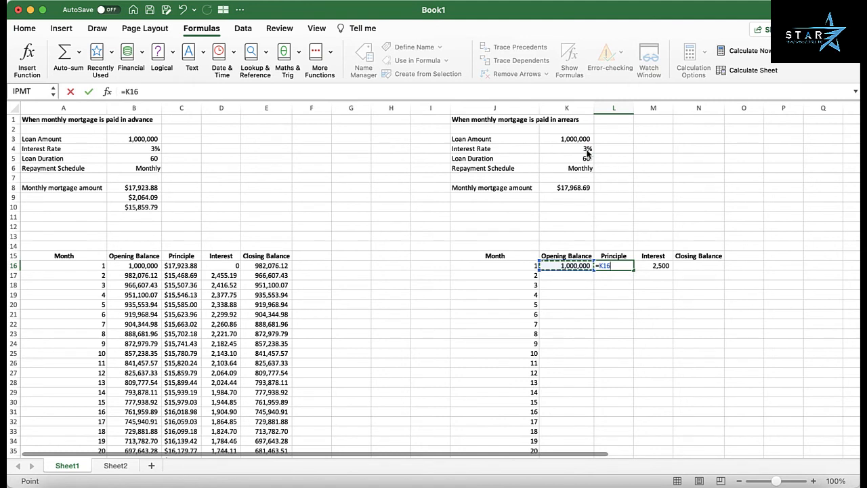
key(Up)
key(Up)
key(Up)
key(Up)
key(Up)
key(Up)
key(Up)
key(Up)
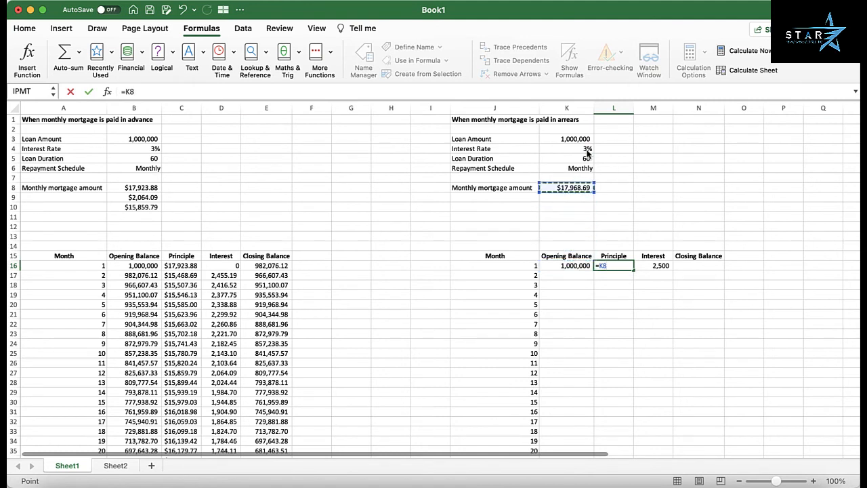
key(F4)
text(-)
key(Right)
key(Return)
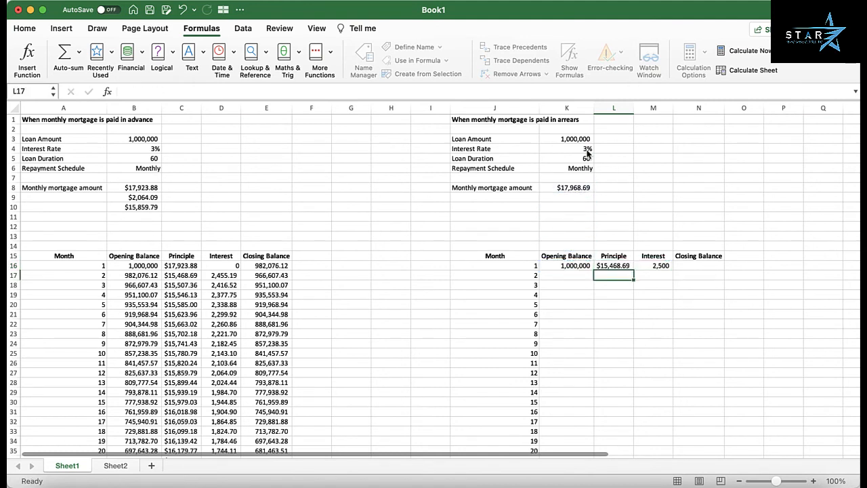
Calculate the first month's closing balance in N16 with the formula =K16-L16
key(Up)
key(Right)
key(Right)
text(=)
key(Left)
key(Left)
key(Left)
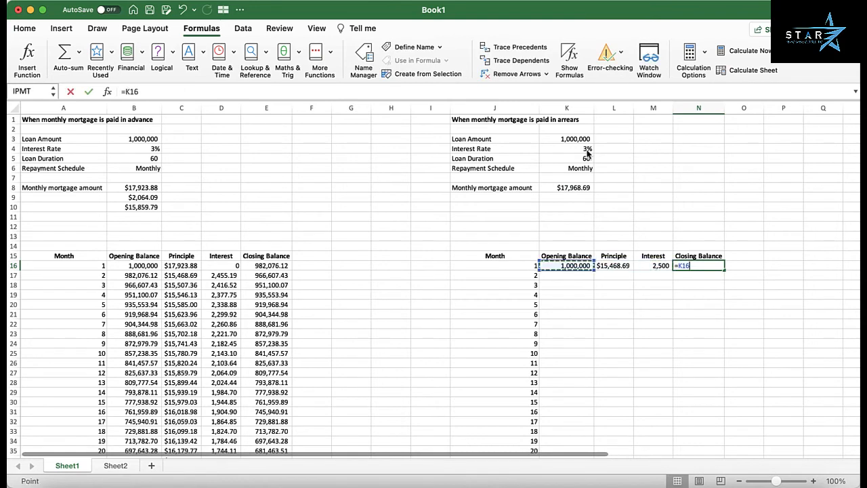
text(-)
key(Left)
key(Left)
key(Return)
Link the second month's opening balance in K17 to the previous closing balance with the formula =N16
key(Left)
key(Left)
key(Left)
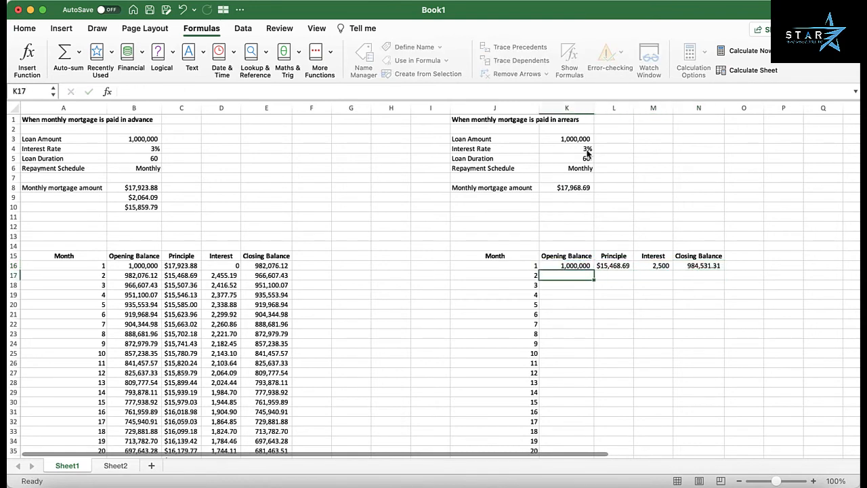
text(=)
key(Right)
key(Up)
key(Right)
key(Right)
key(Tab)
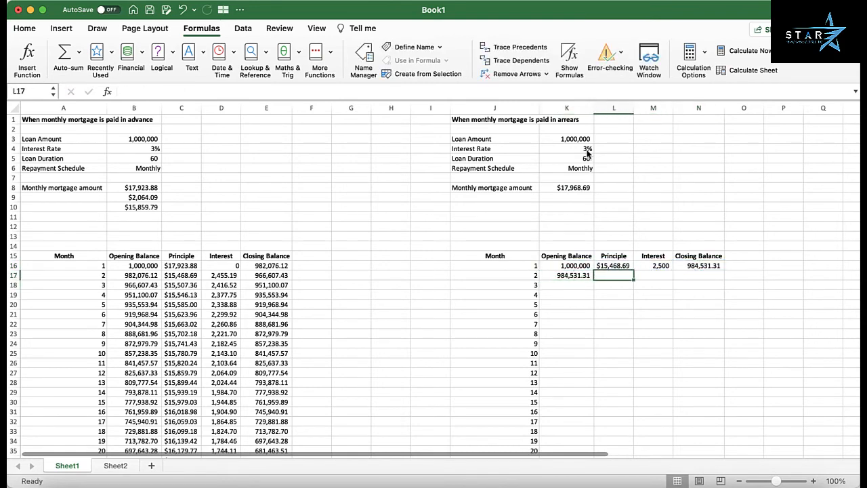
Copy the principal, interest and closing balance formulas from L16:N16 into the month 2 row
key(Left)
key(Right)
key(Up)
key(Right)
key(Left)
key(shift+Right)
key(super+c)
key(Down)
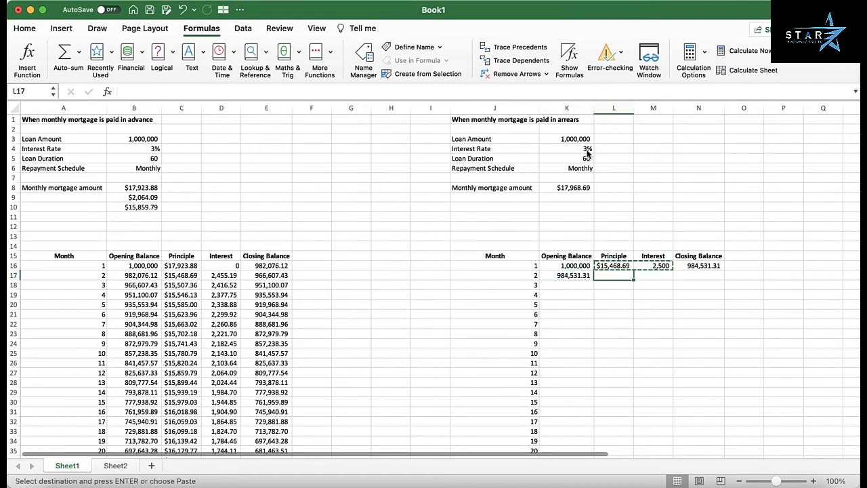
key(Up)
key(shift+Right)
key(shift+Right)
key(super+c)
key(Down)
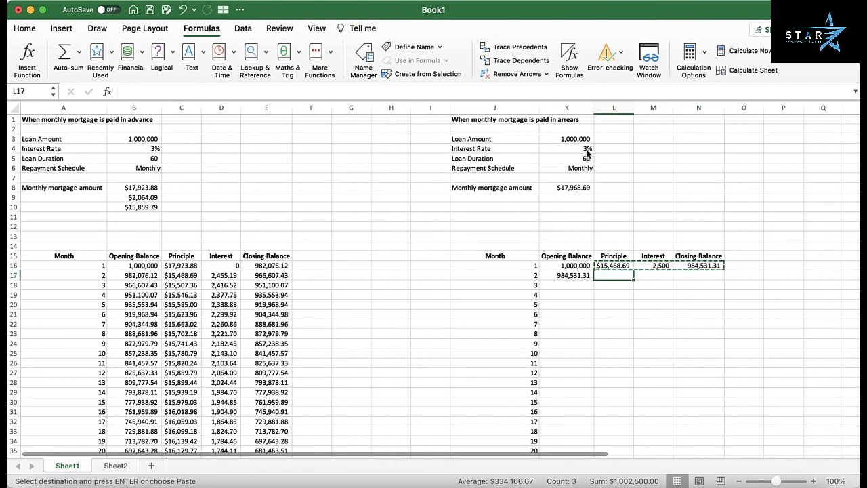
key(super+v)
Copy the month 2 formulas in K17:N17 down through row 75 and check the closing balance of month 60
key(Left)
key(Left)
key(Right)
key(shift+Right)
key(shift+Right)
key(shift+Right)
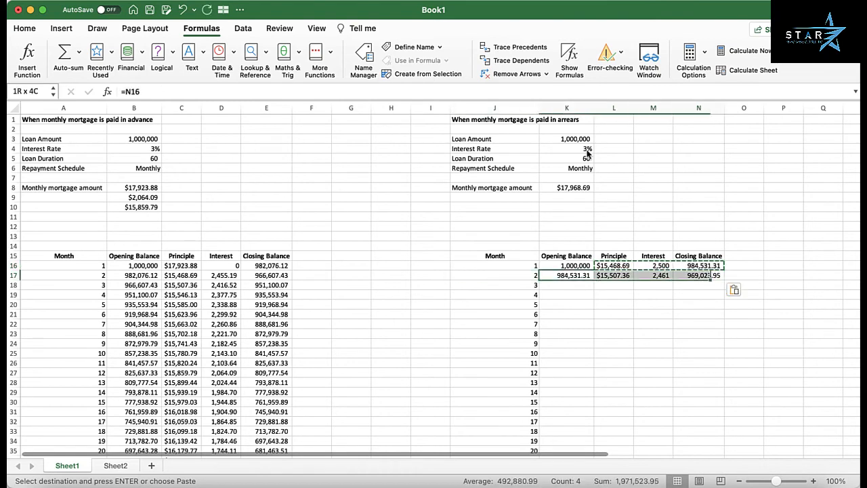
key(super+c)
key(Left)
key(super+Down)
key(Right)
key(super+shift+Up)
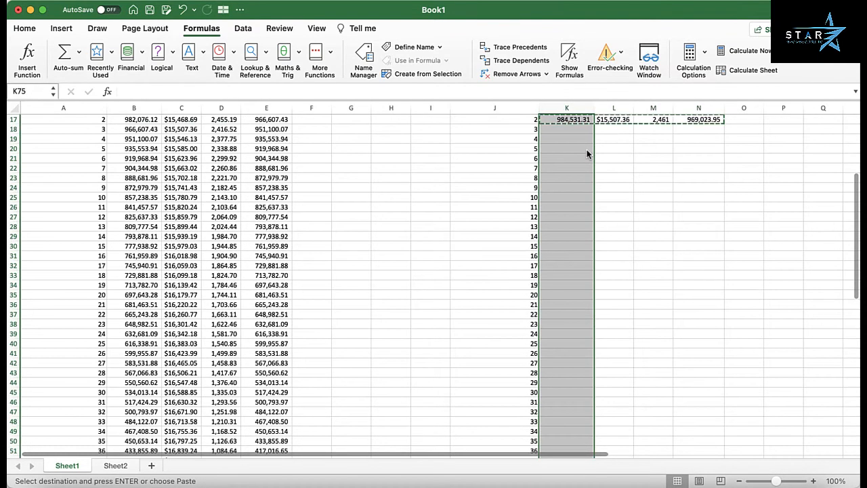
key(super+v)
scroll(779, 173, down, 10)
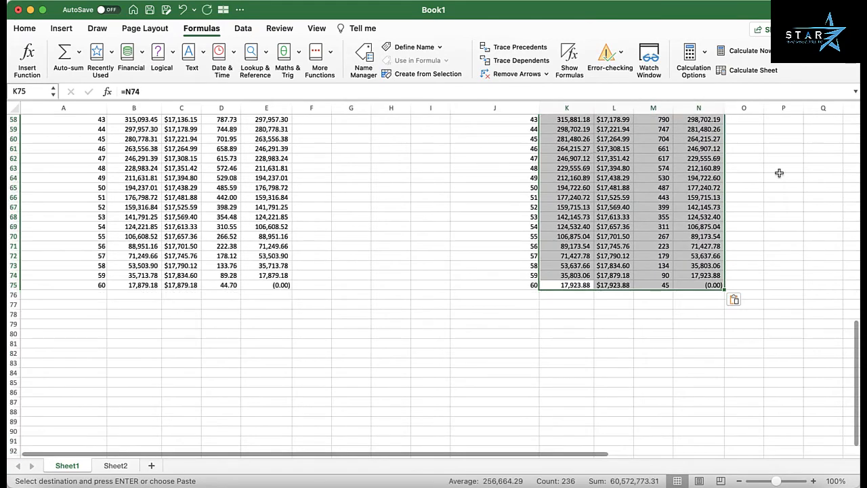
click(710, 285)
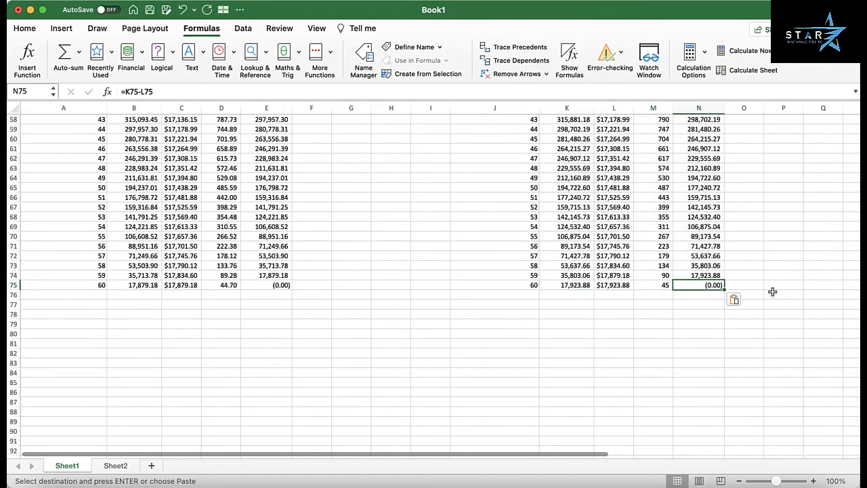
Calculate the month 12 interest paid in arrears in K9 with the formula =IPMT(K4/12,12,K5,-K3,0,0)
key(super+Up)
key(super+Up)
key(Left)
key(Left)
key(Left)
key(Down)
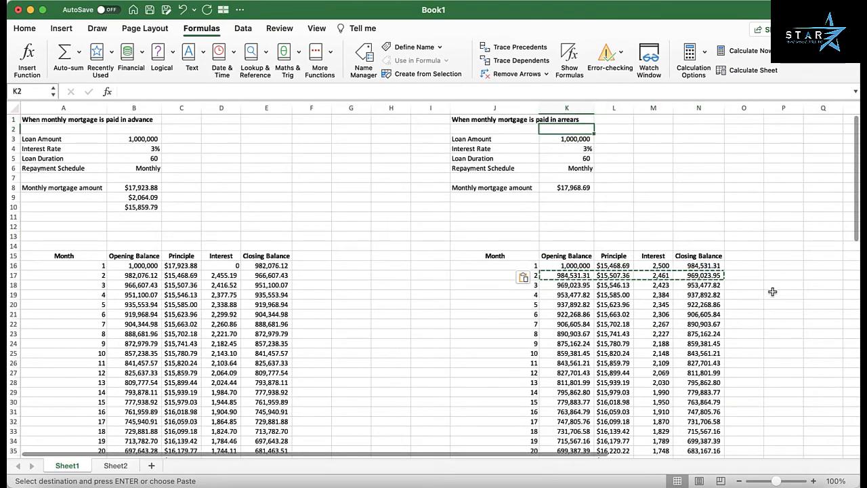
key(Down)
key(Down)
key(Down)
key(Down)
key(Down)
key(Down)
key(Down)
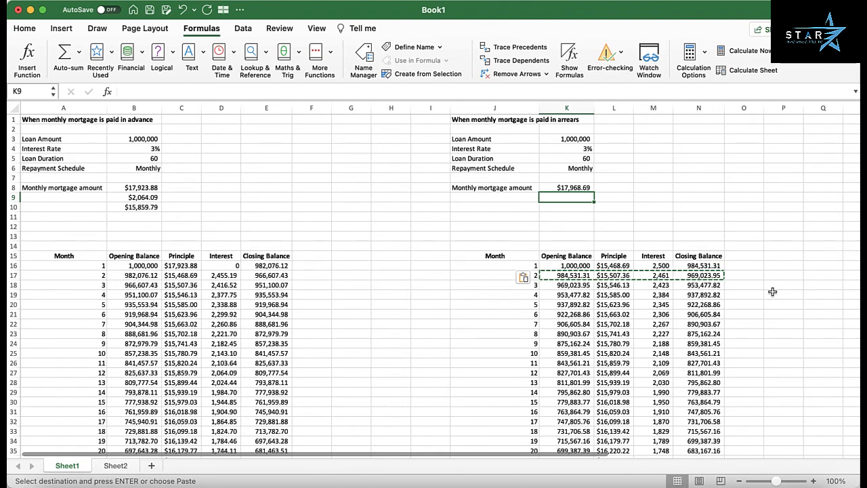
text(=ip)
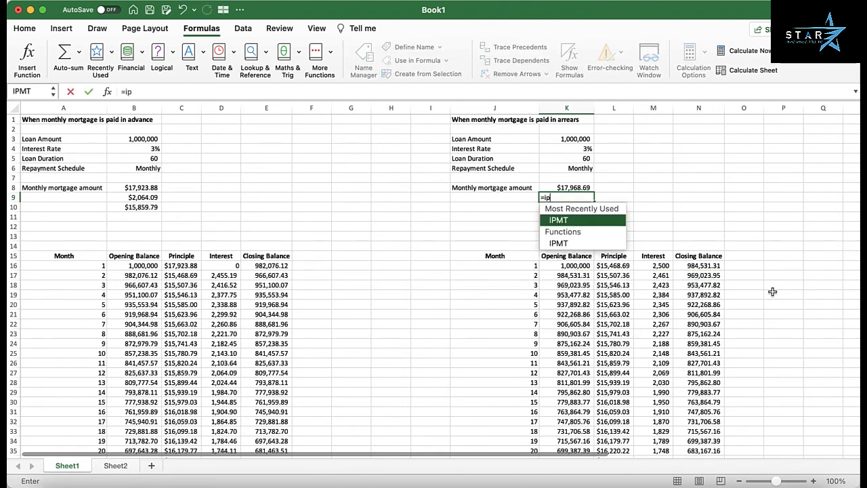
text(mt()
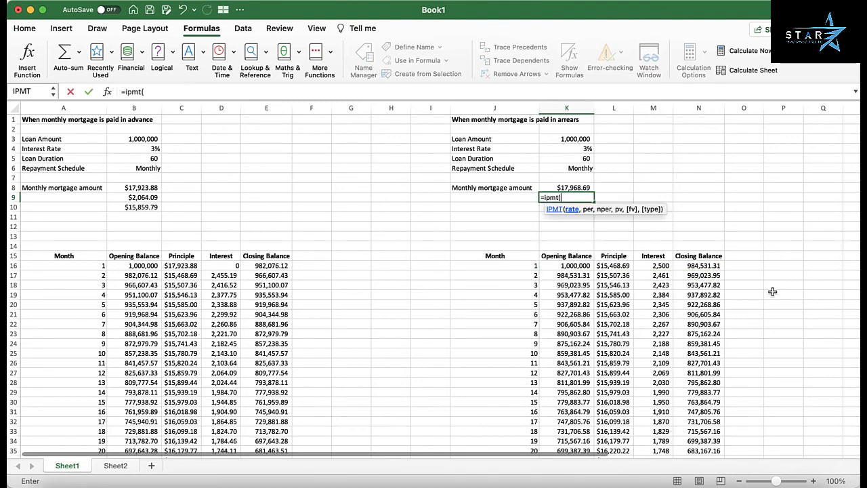
click(585, 149)
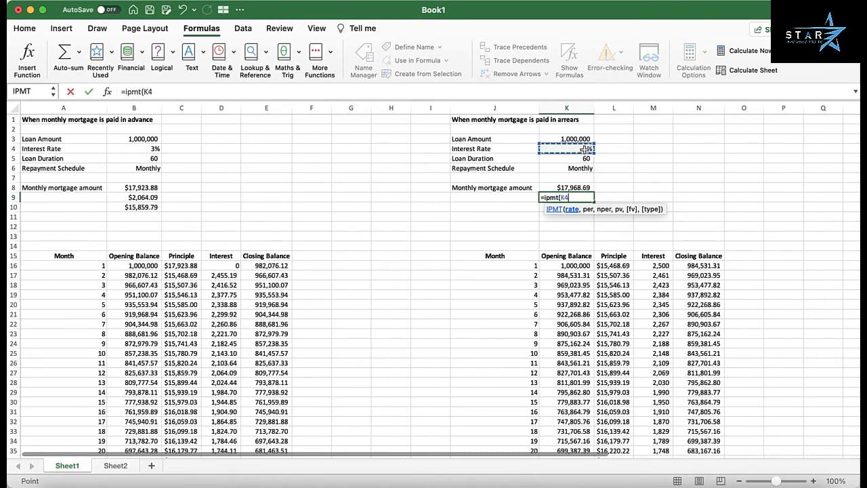
text(/12,12)
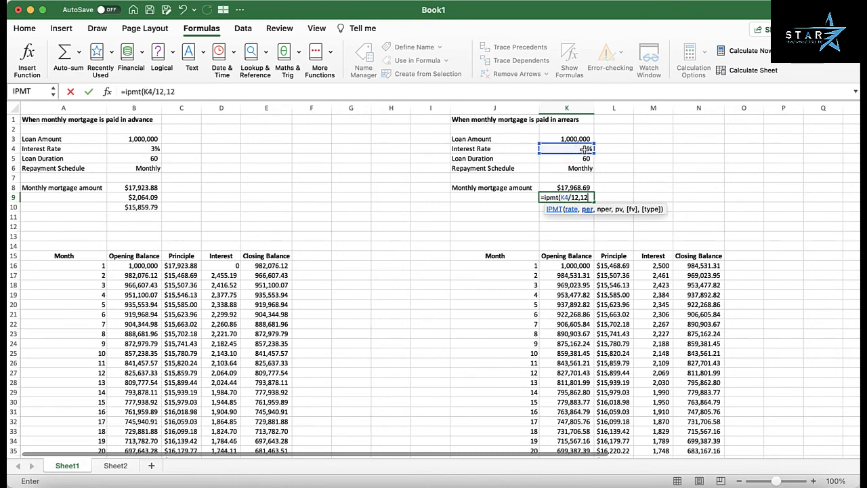
text(,)
click(586, 158)
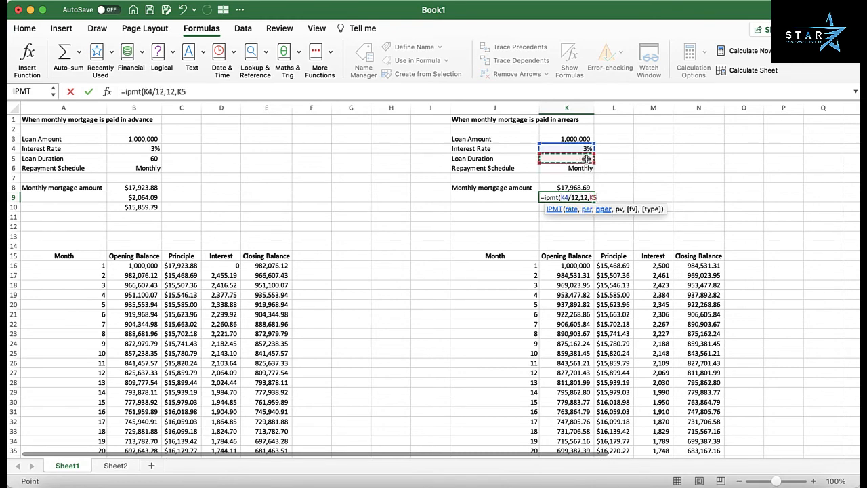
text(,-)
click(584, 138)
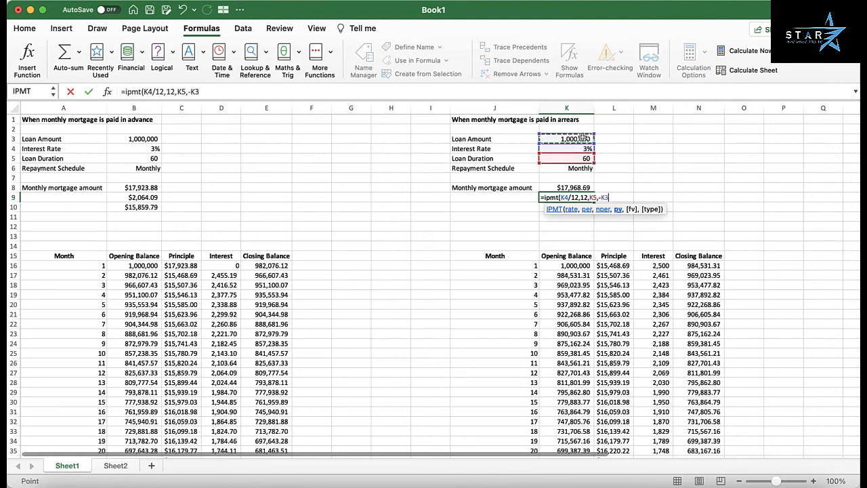
text(,0,)
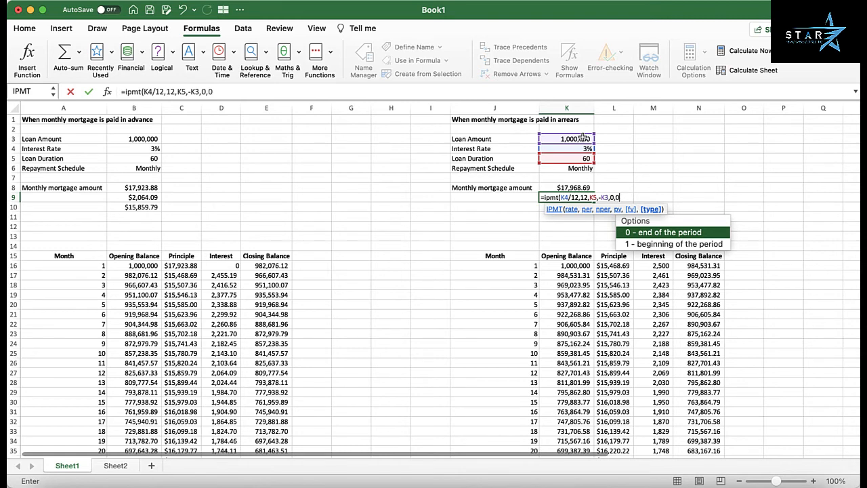
text(0))
key(Return)
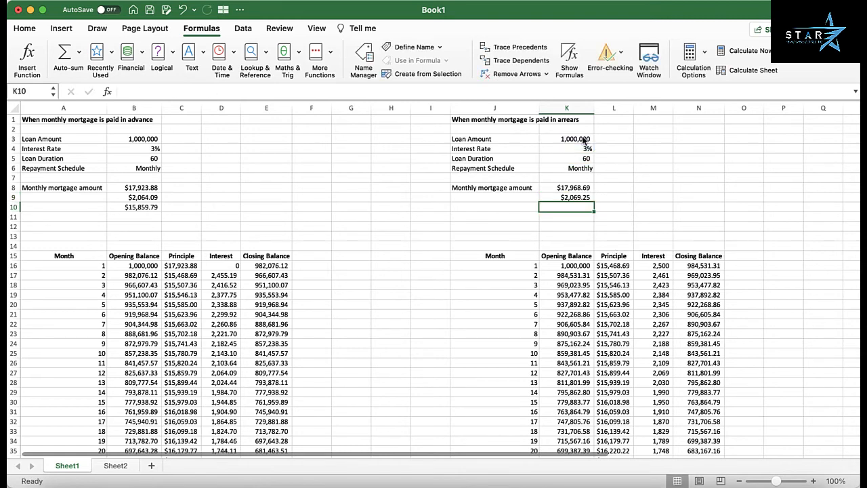
Compare the K9 result with the arrears schedule's month 12 interest in M27, and format M27 to two decimal places
key(Up)
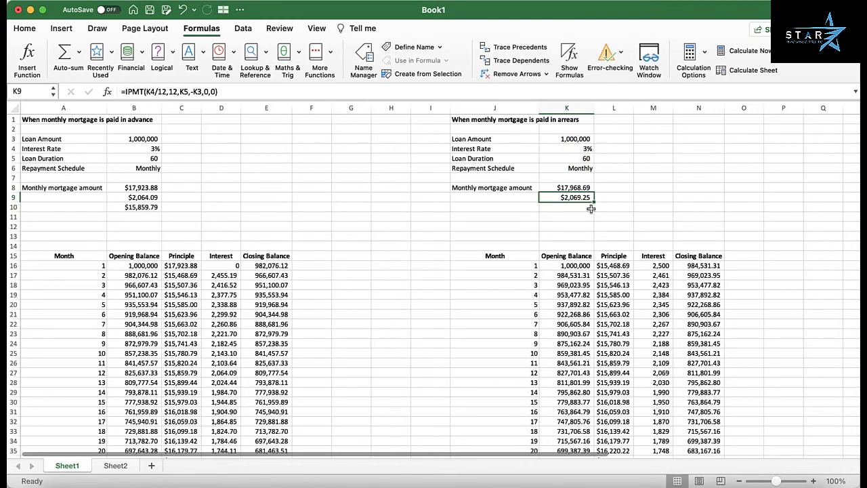
click(664, 372)
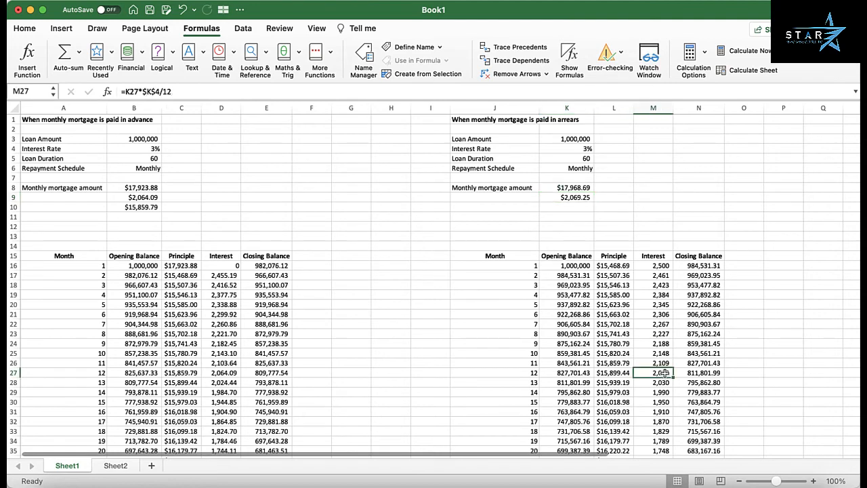
click(25, 29)
click(495, 72)
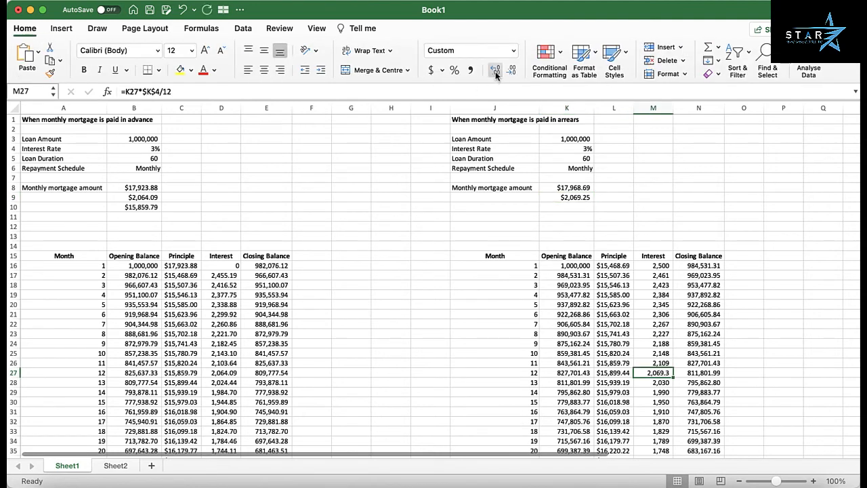
click(495, 72)
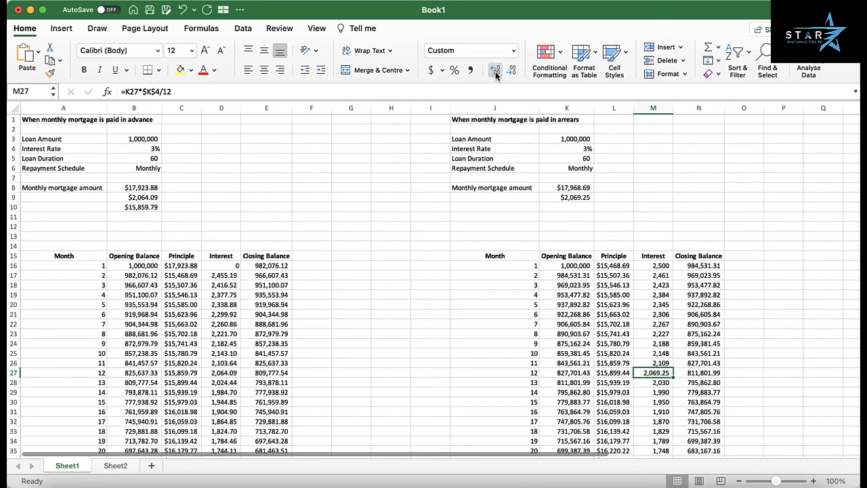
Calculate the month 12 principal paid in arrears in K10 with =PPMT(K4/12,12,K5,-K3,0,0) and compare it with the schedule's L27
click(572, 206)
text(=)
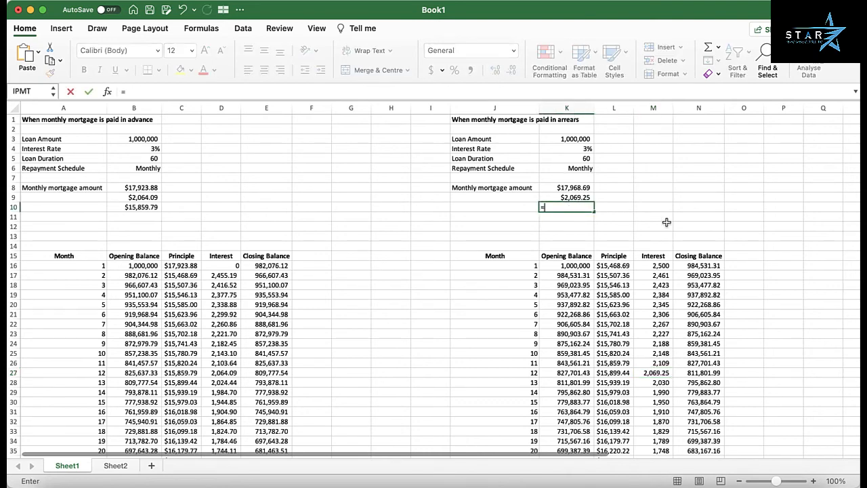
text(ppmt()
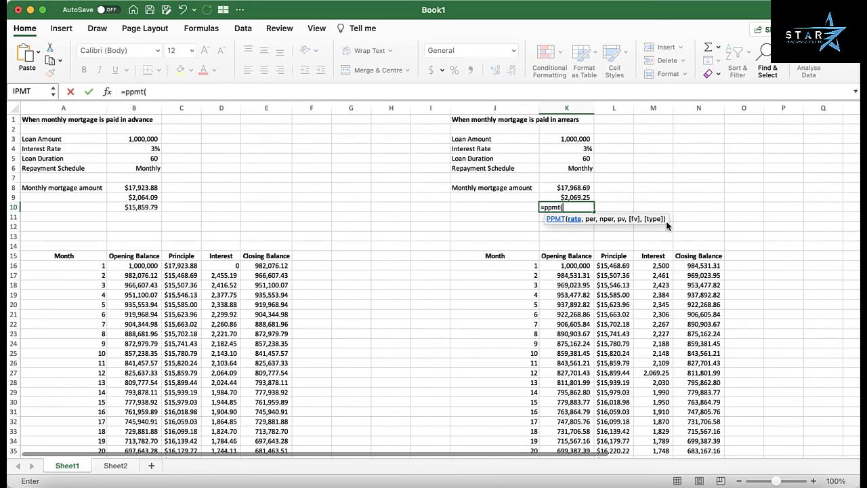
click(583, 149)
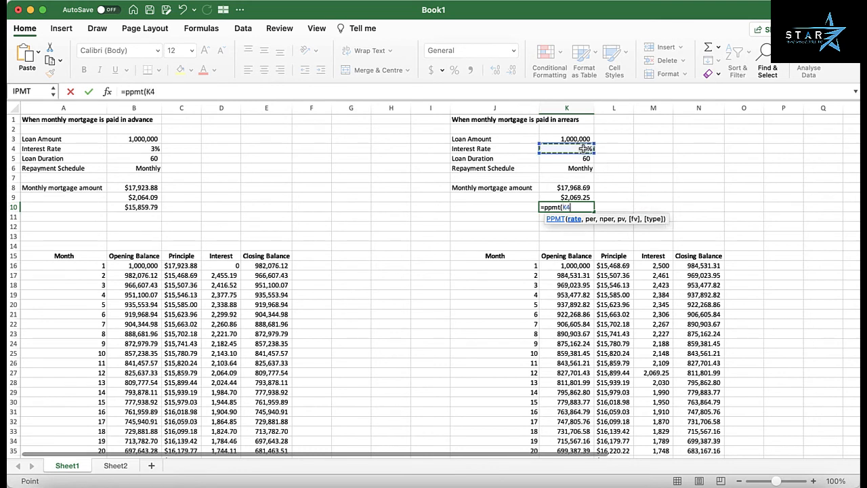
text(/12,12,)
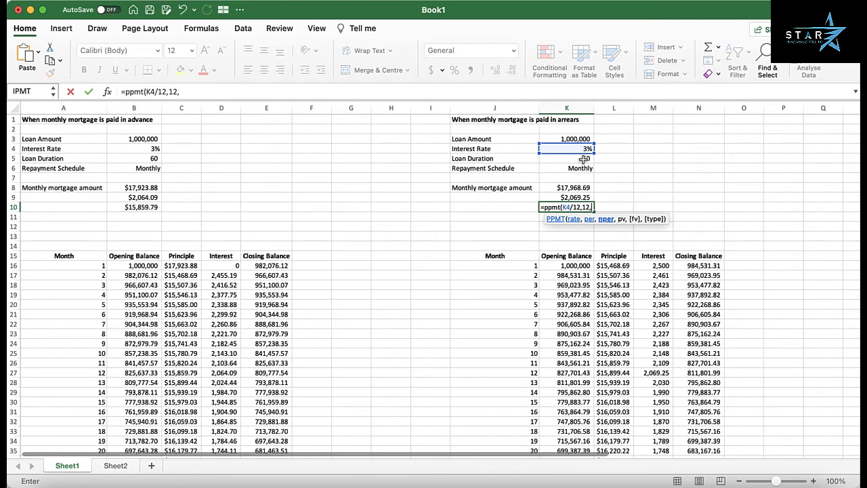
click(584, 159)
text(,-)
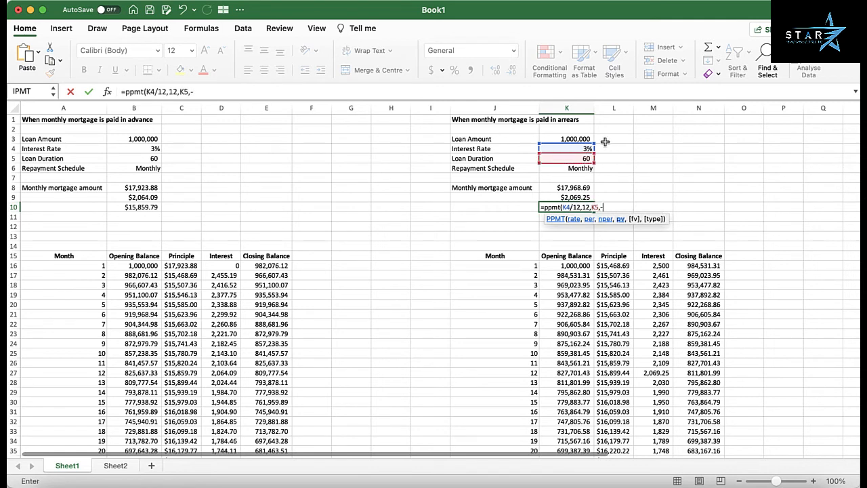
click(584, 139)
text(,)
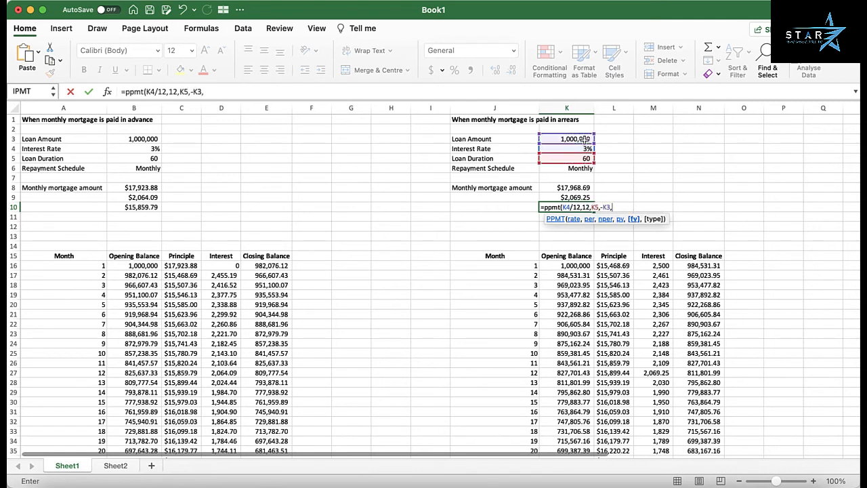
text(0,)
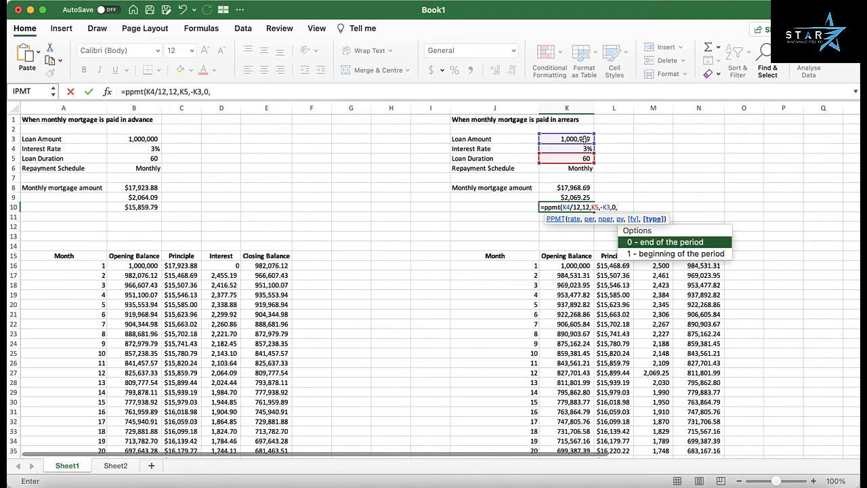
text(0))
key(Return)
key(Up)
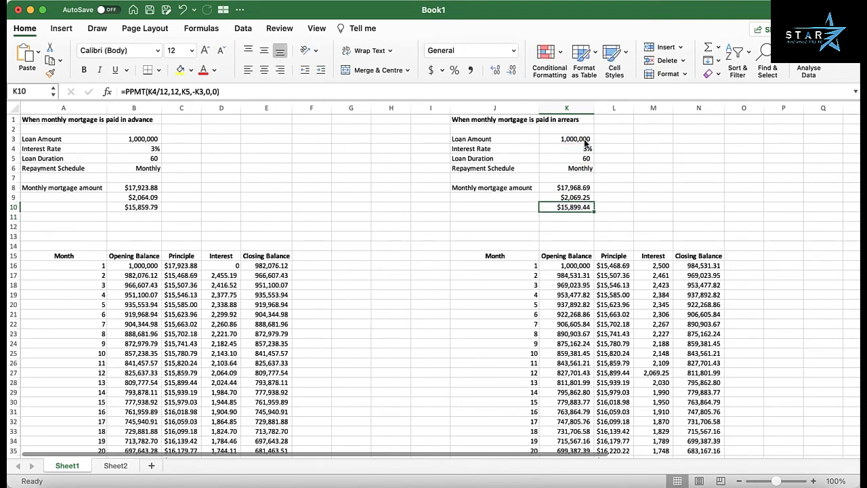
click(616, 372)
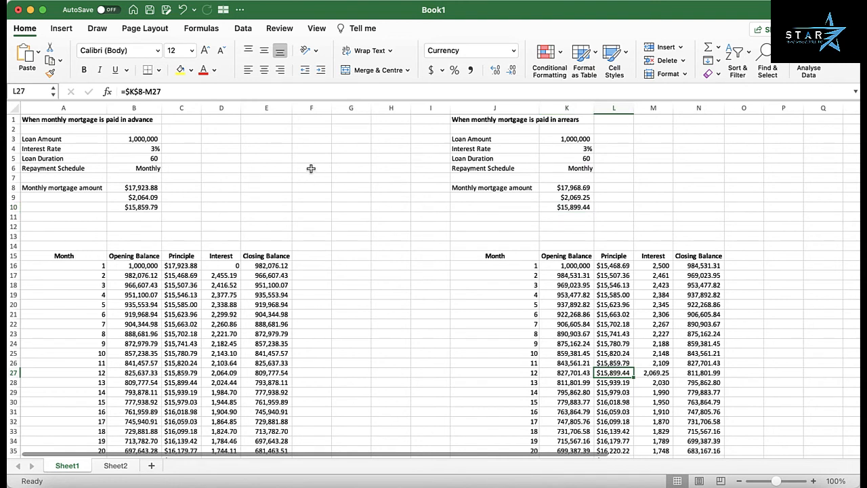
click(311, 168)
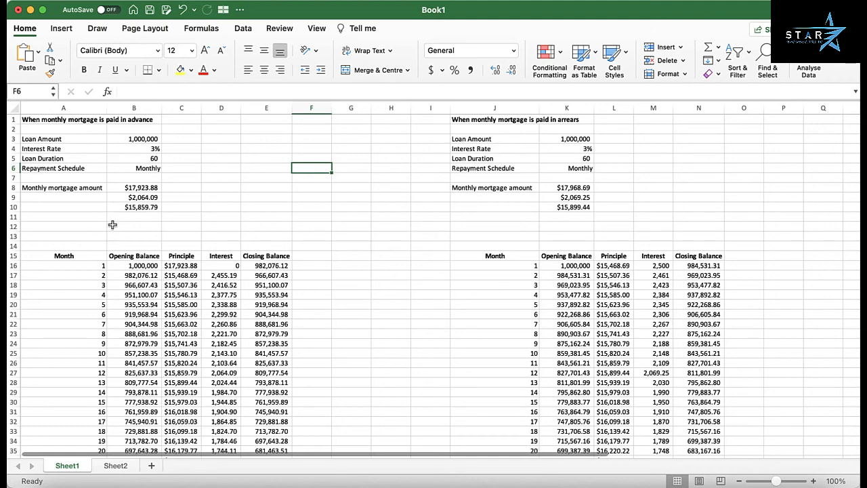
Examine the loan inputs in B2:B5 and each column of the four-month repayment schedule on Sheet2
click(125, 468)
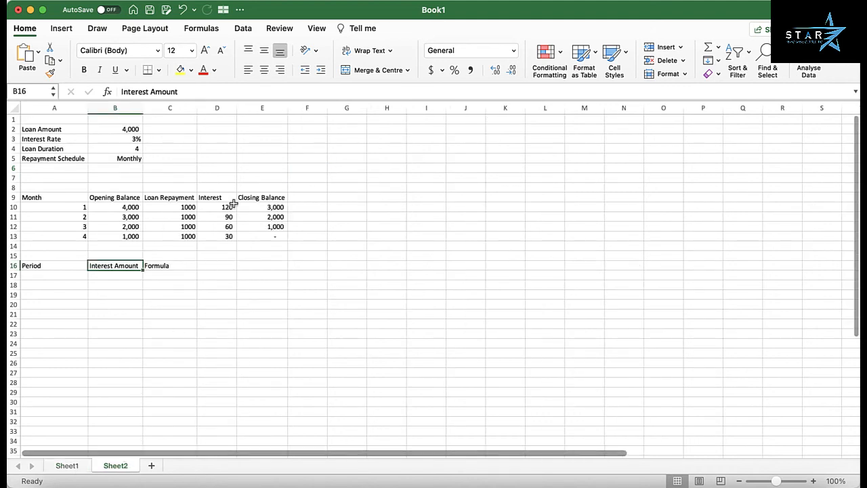
click(131, 130)
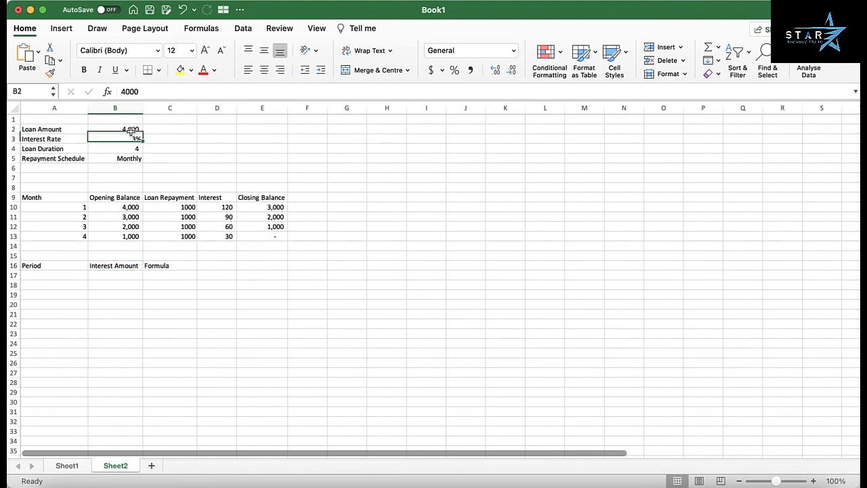
click(207, 129)
click(133, 148)
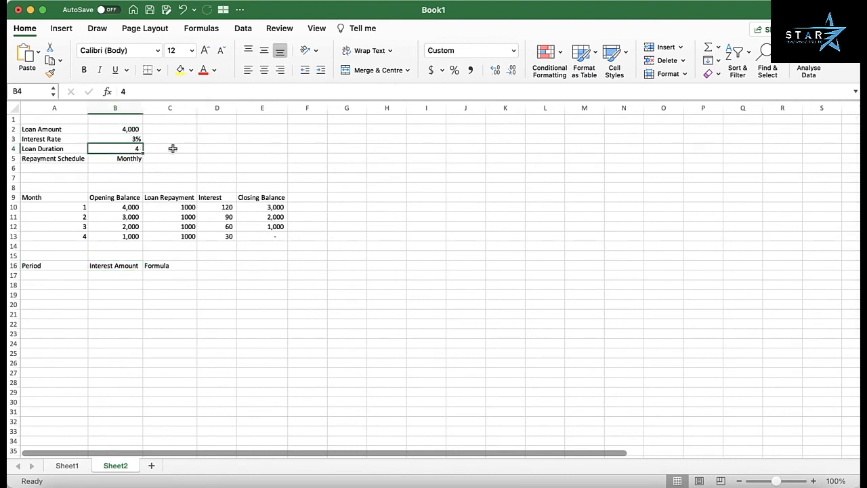
click(137, 139)
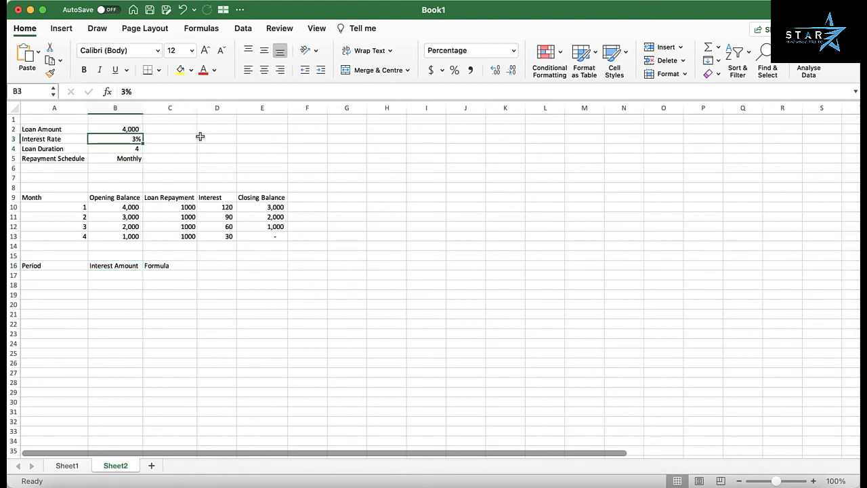
click(136, 159)
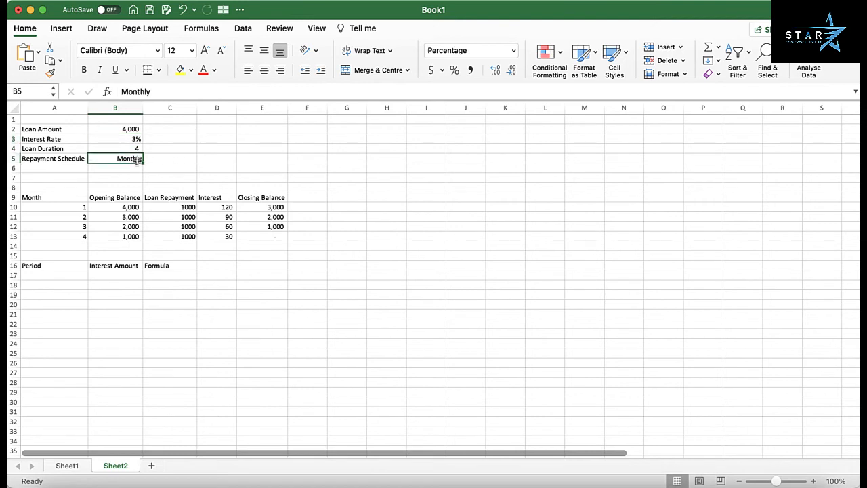
click(80, 209)
drag(80, 209, 80, 236)
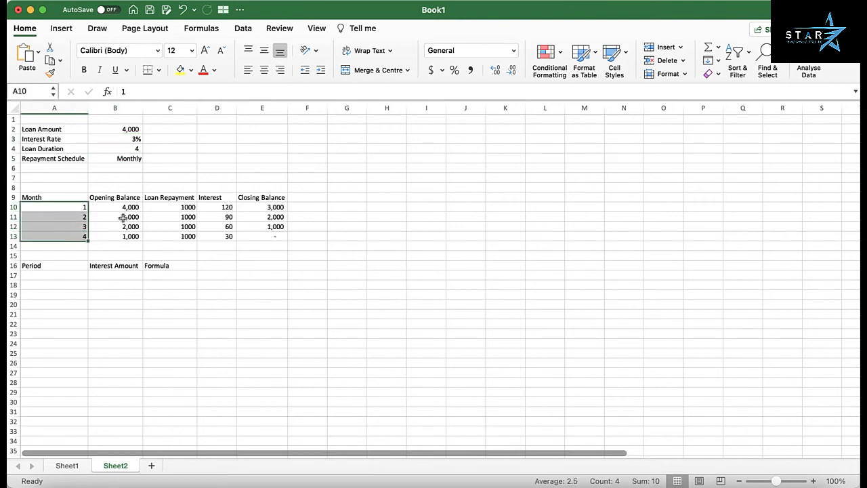
click(183, 208)
drag(183, 208, 185, 237)
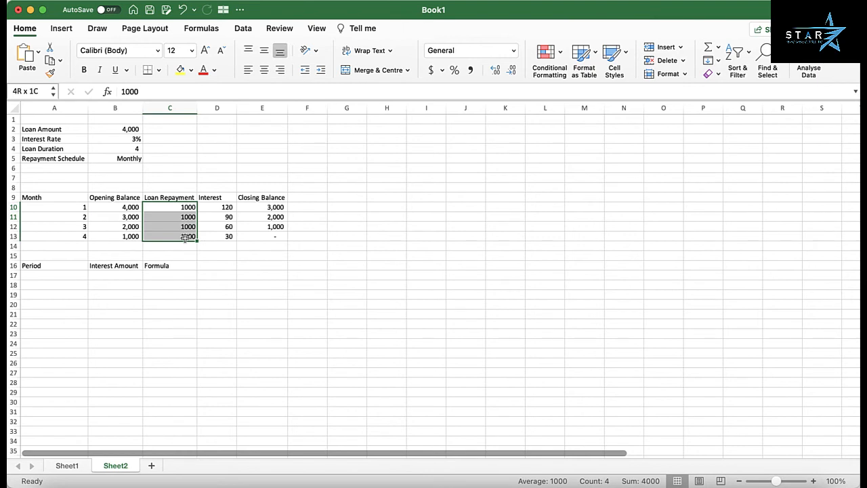
drag(127, 209, 128, 237)
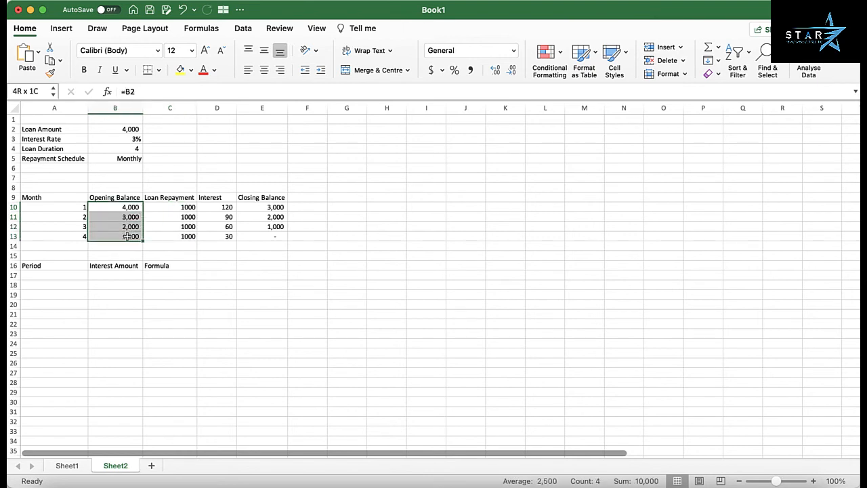
drag(229, 208, 231, 237)
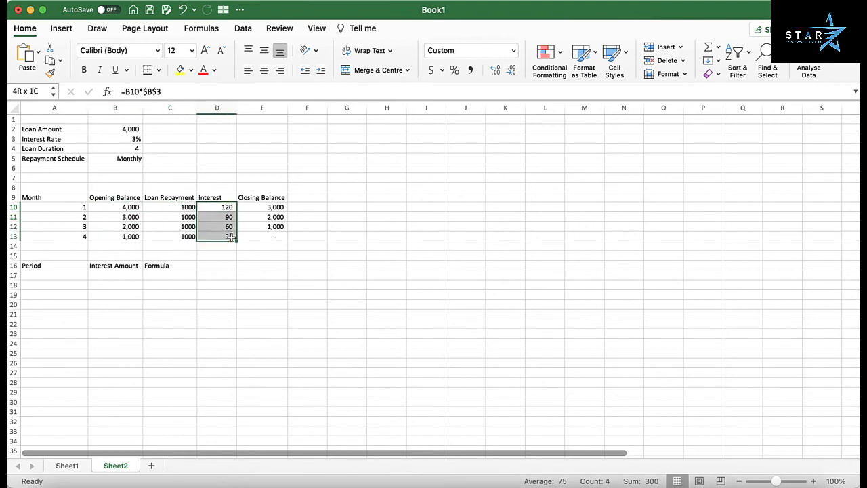
drag(278, 208, 281, 241)
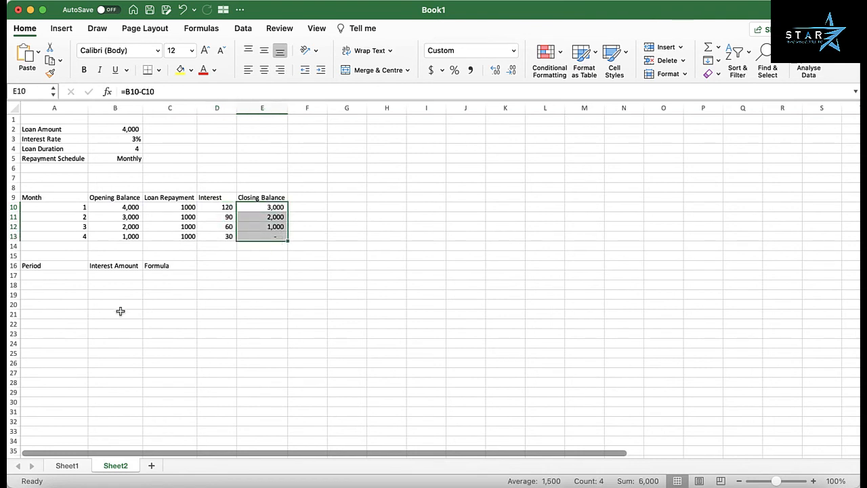
Enter the periods 0, 1, 2 and 3 in A17:A20 under the Period heading
click(46, 270)
key(Return)
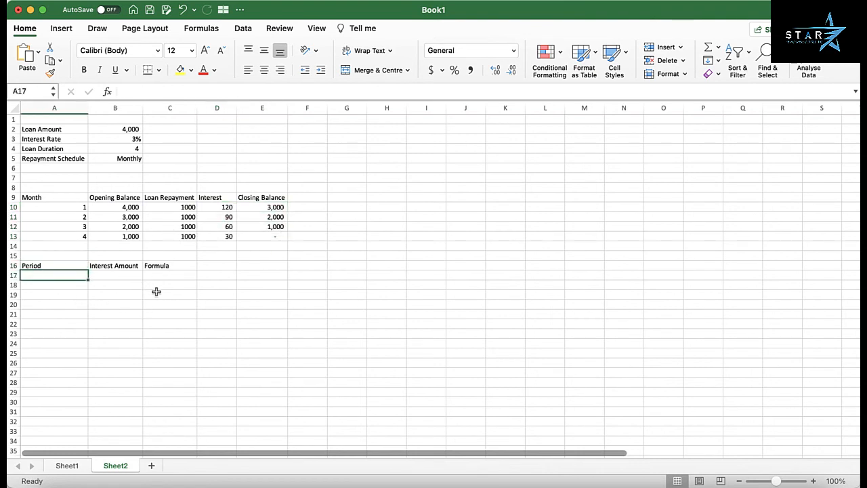
text(0)
key(Return)
text(1)
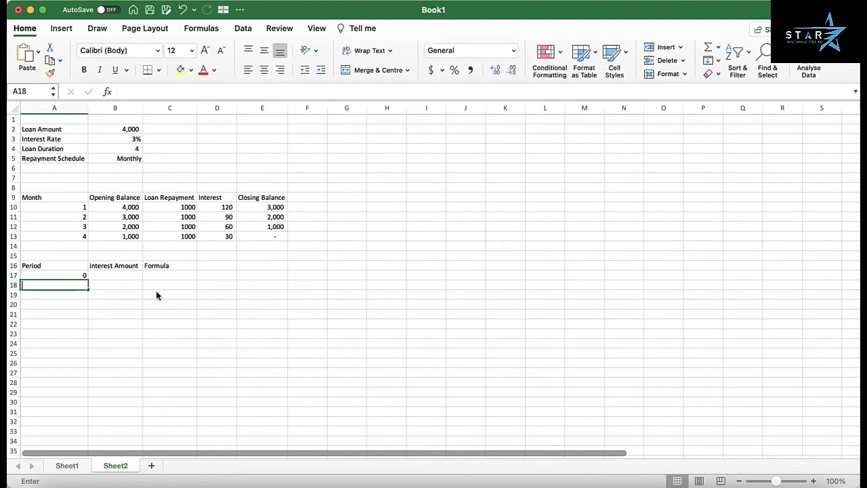
key(Return)
text(2)
key(Return)
text(3)
key(Return)
key(Up)
key(Up)
key(Up)
key(Up)
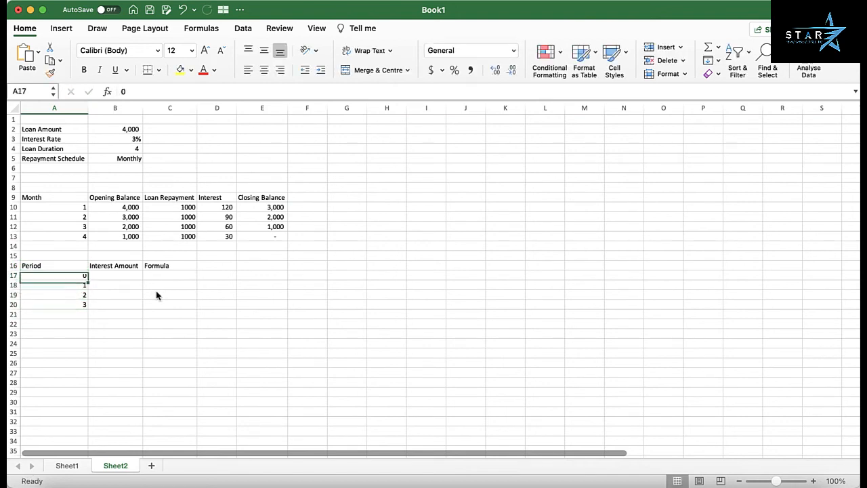
Calculate the interest amount for period 0 in B17 with the formula =ISPMT($B$3,A17,B4,-B2)
key(Right)
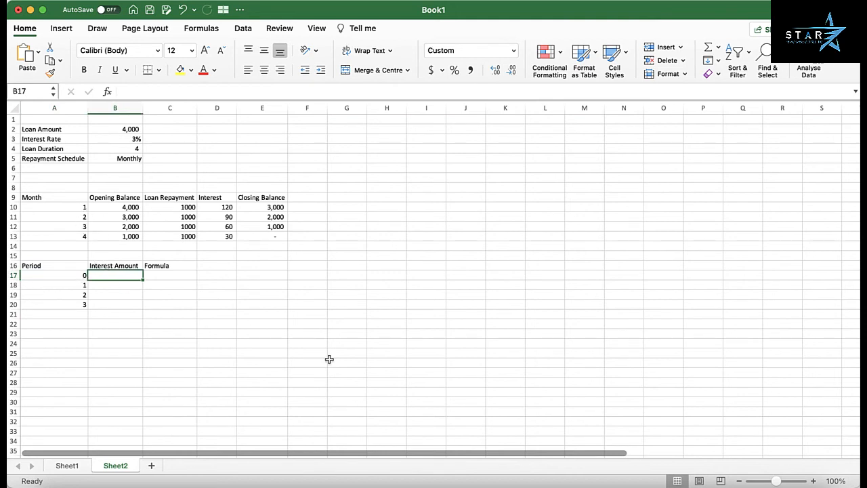
text(=ispmt)
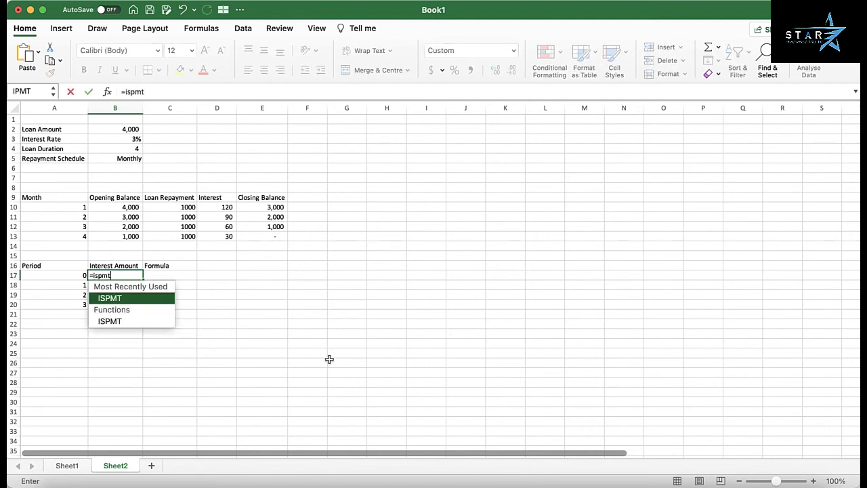
text(()
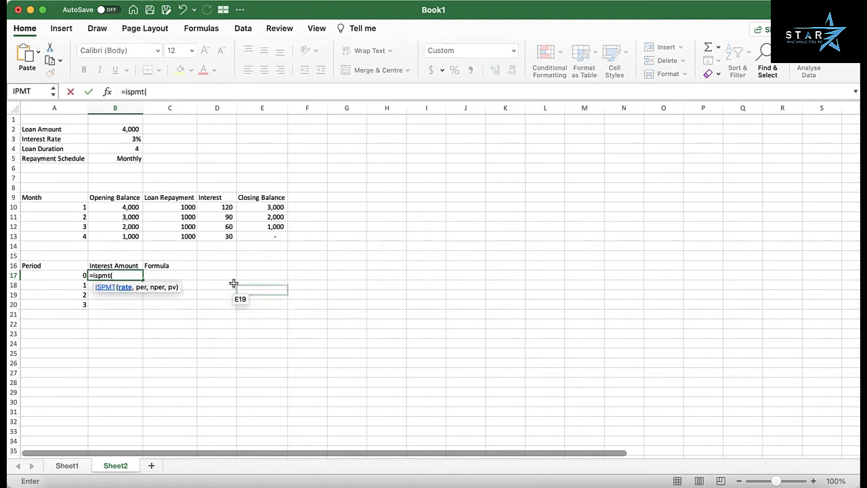
click(131, 140)
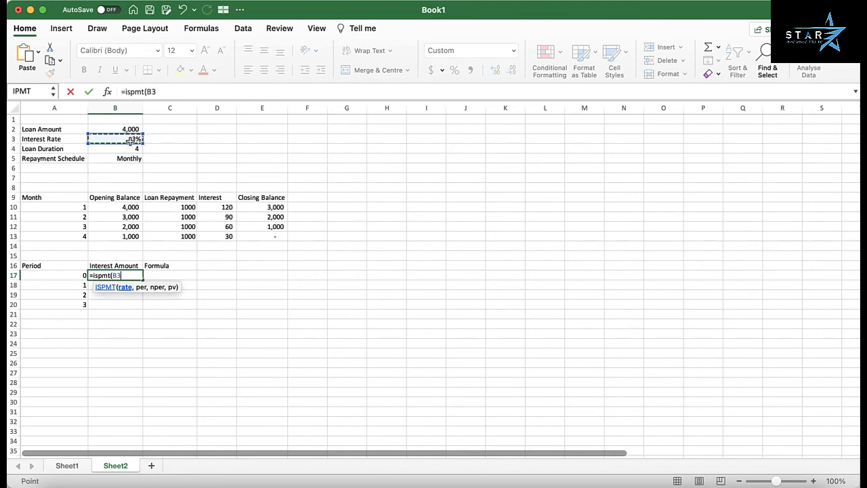
key(F4)
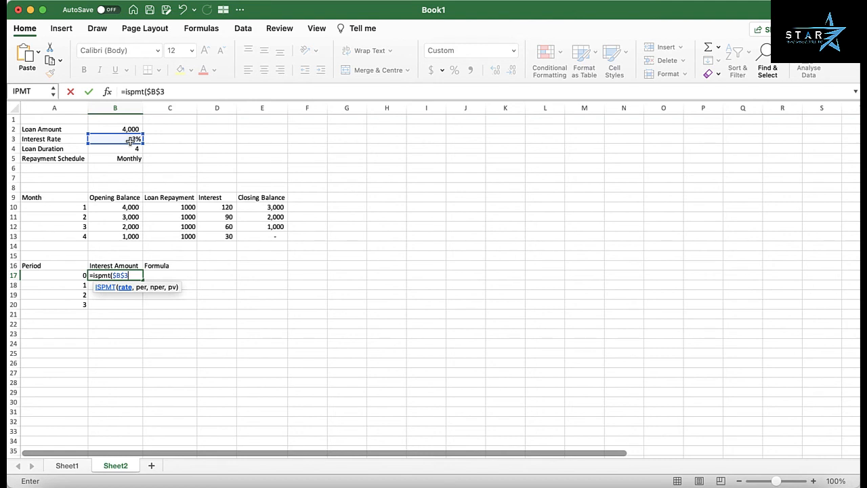
text(,)
click(76, 275)
text(,)
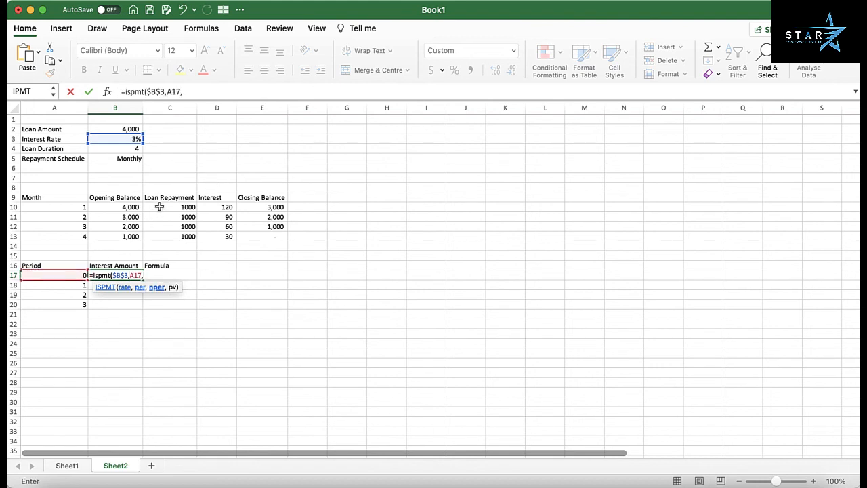
click(127, 152)
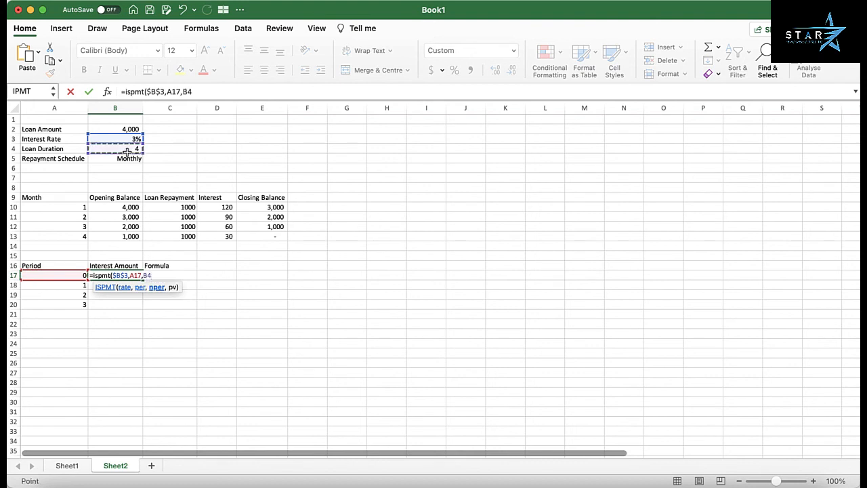
text(,-)
click(126, 130)
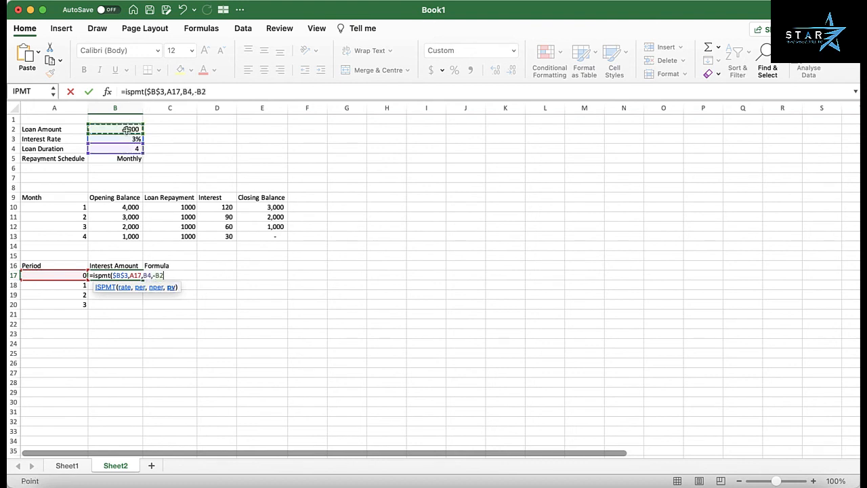
text())
key(Return)
key(Up)
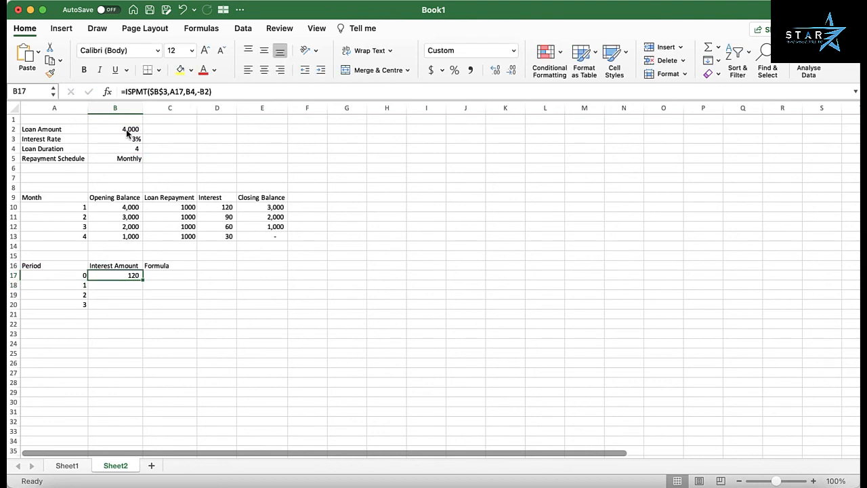
Make the loan amount and duration references in B17 absolute, giving the formula =ISPMT($B$3,A17,$B$4,-$B$2)
key(super+c)
key(F2)
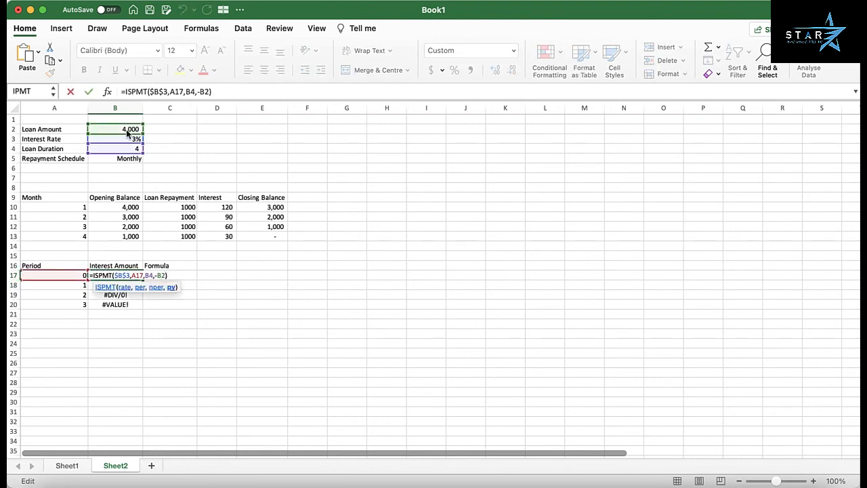
key(F4)
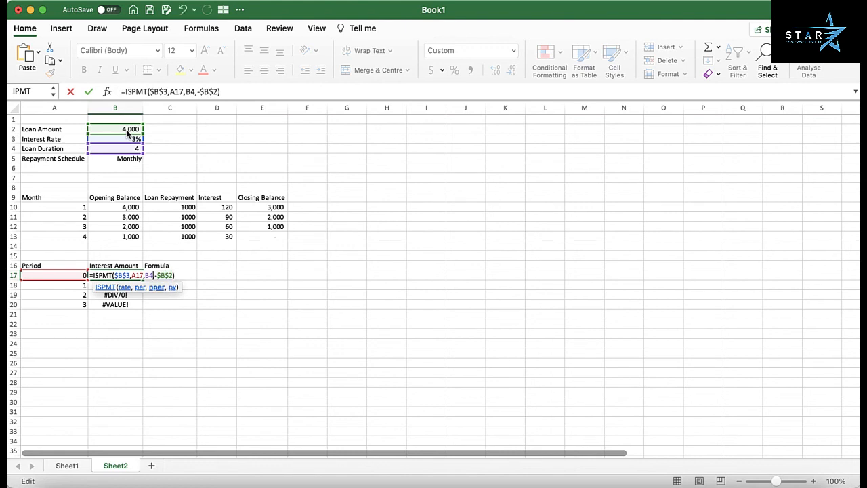
key(Left)
key(Left)
key(Left)
key(Left)
key(Left)
key(Left)
key(F4)
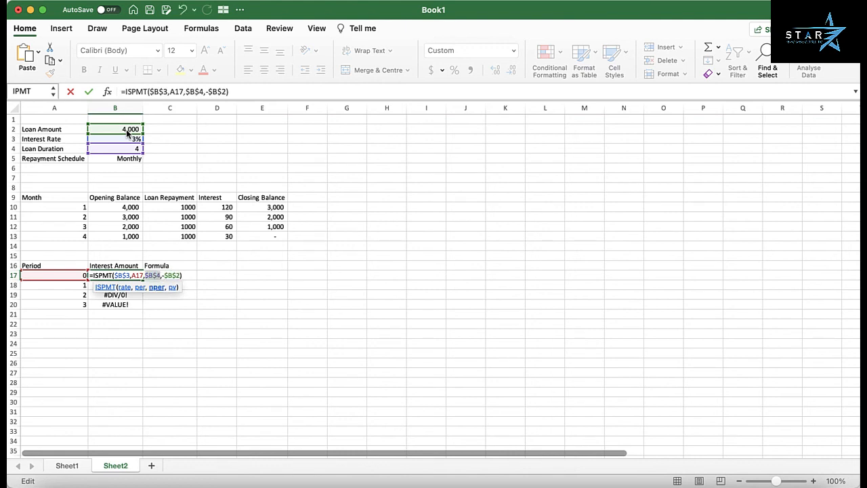
key(super+Return)
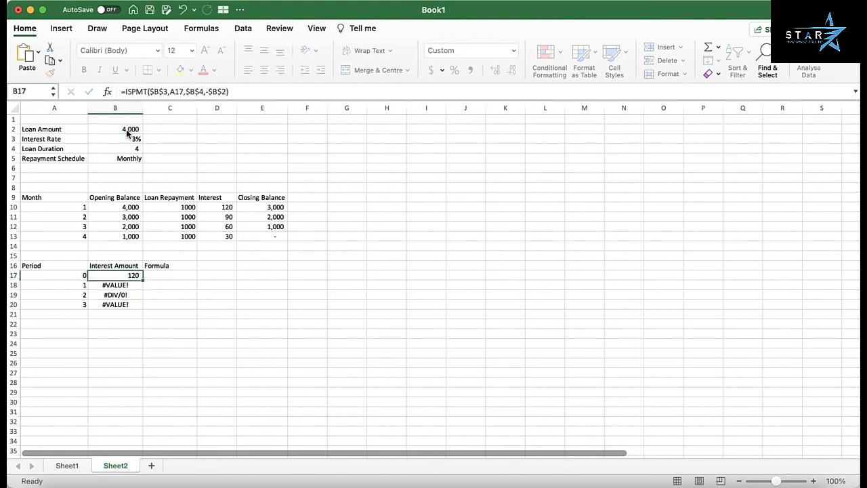
Copy the interest formula from B17 into B18:B20 for periods 1 to 3, replacing the existing contents
key(super+c)
key(Down)
key(shift+Down)
key(shift+Down)
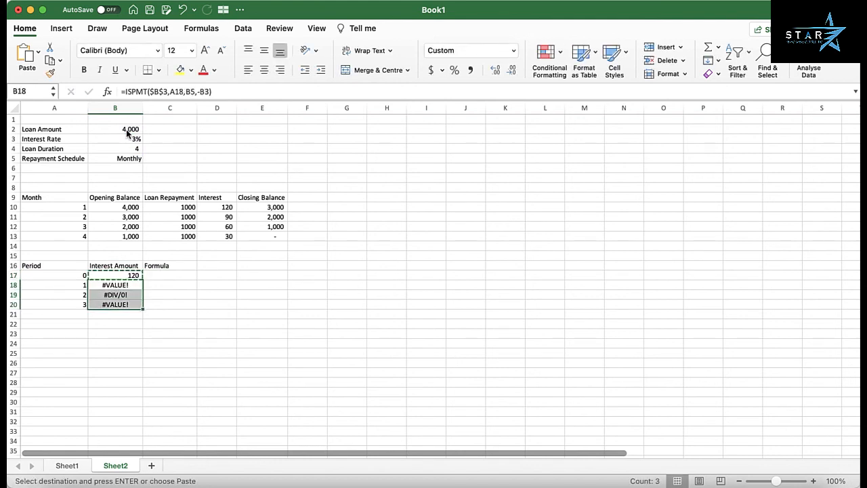
key(super+v)
key(Escape)
key(Up)
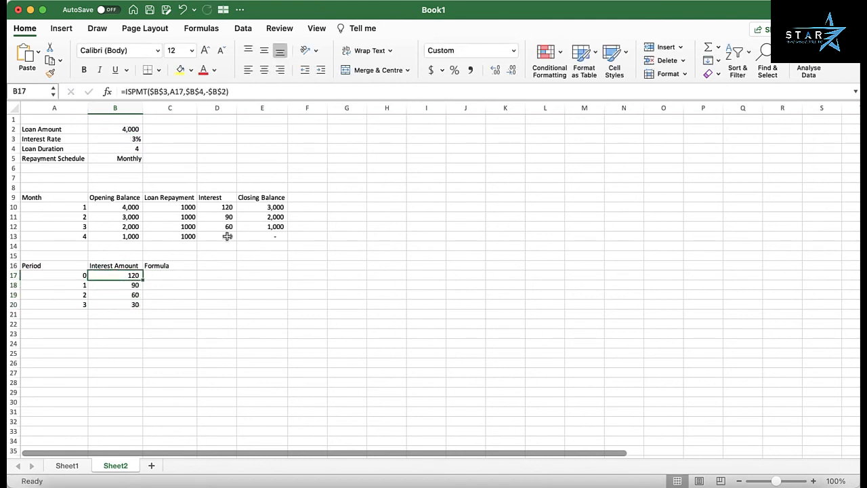
Compare the schedule's interest amounts in D10:D13 with the ISPMT amounts in B17:B20
drag(228, 206, 229, 237)
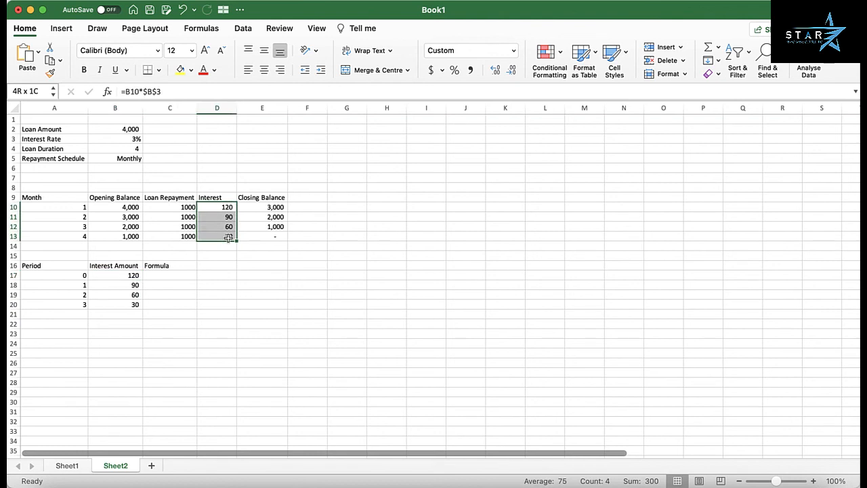
drag(131, 275, 132, 303)
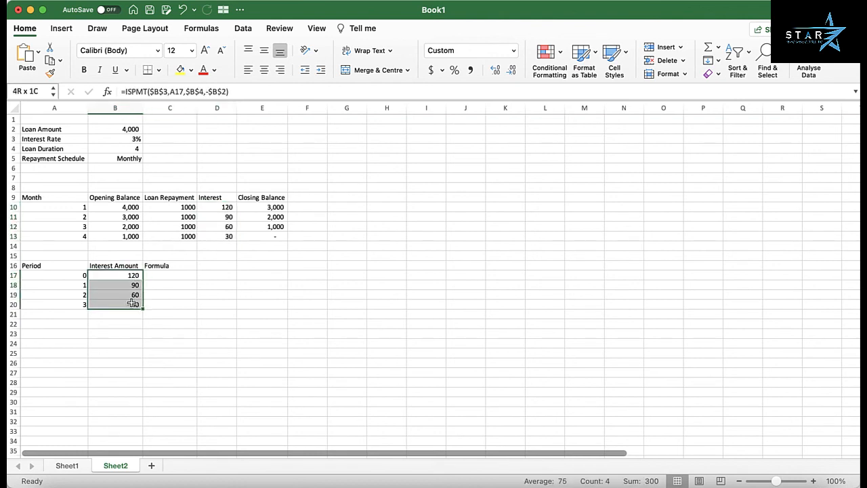
click(366, 206)
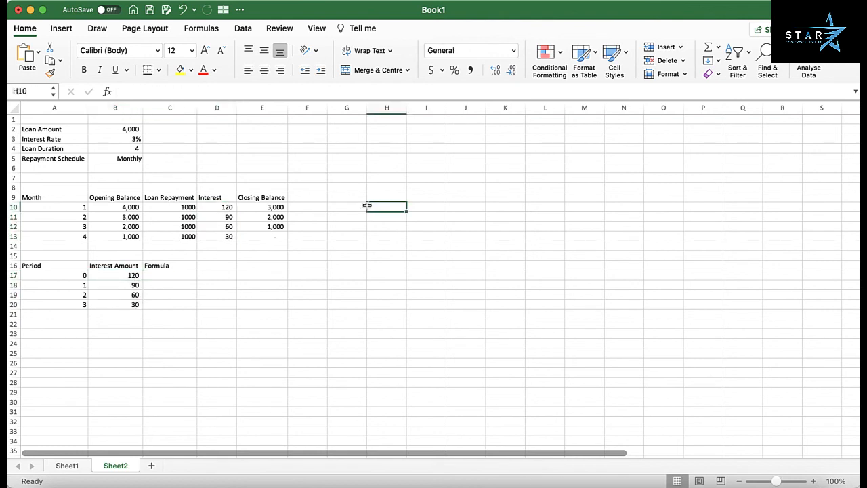